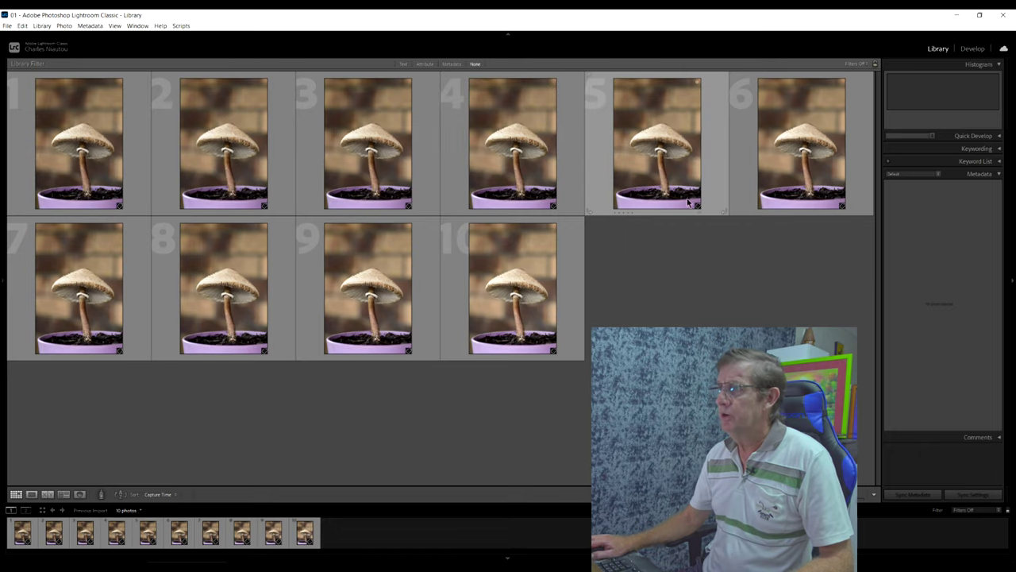
Step: Open the first mushroom photo for developing, cool its temperature to about 3,400, and lower the exposure to −1.40
click(972, 49)
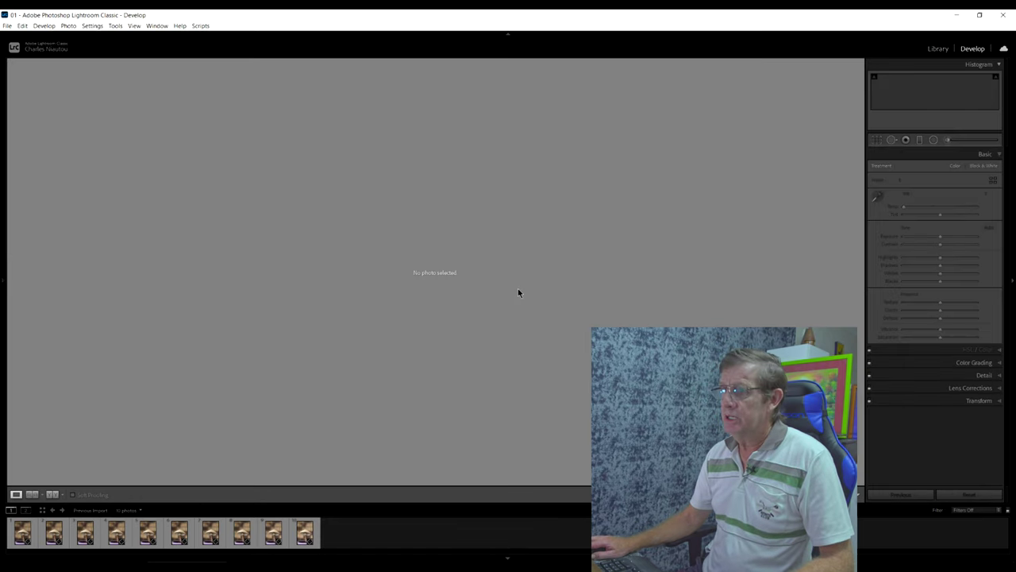
click(23, 532)
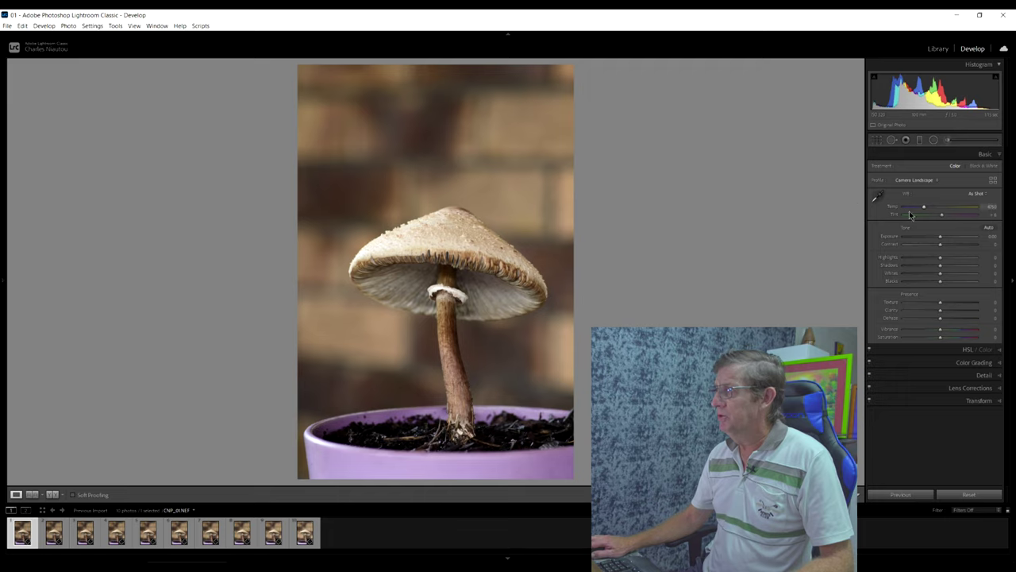
drag(925, 212, 914, 207)
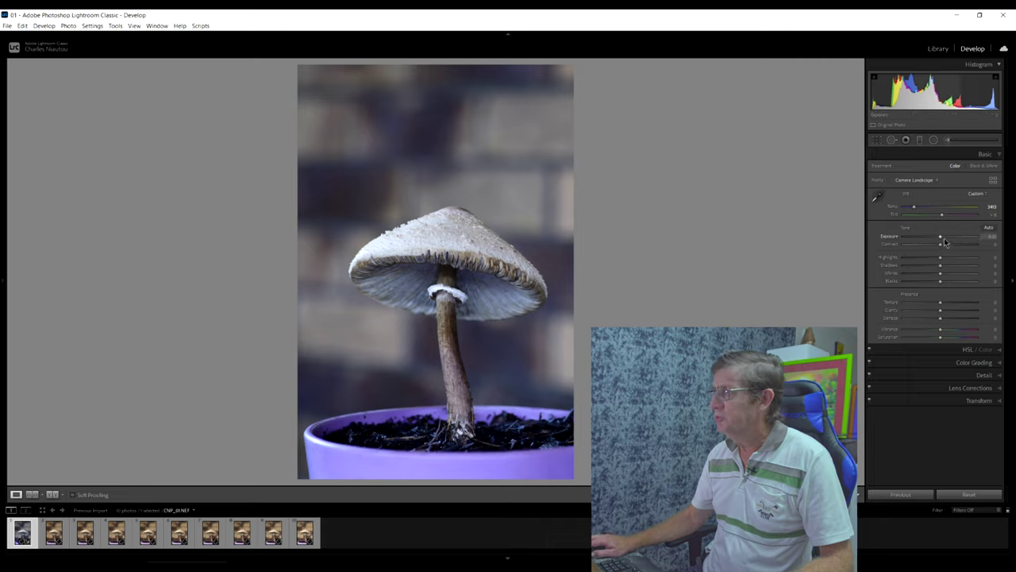
drag(941, 236, 930, 237)
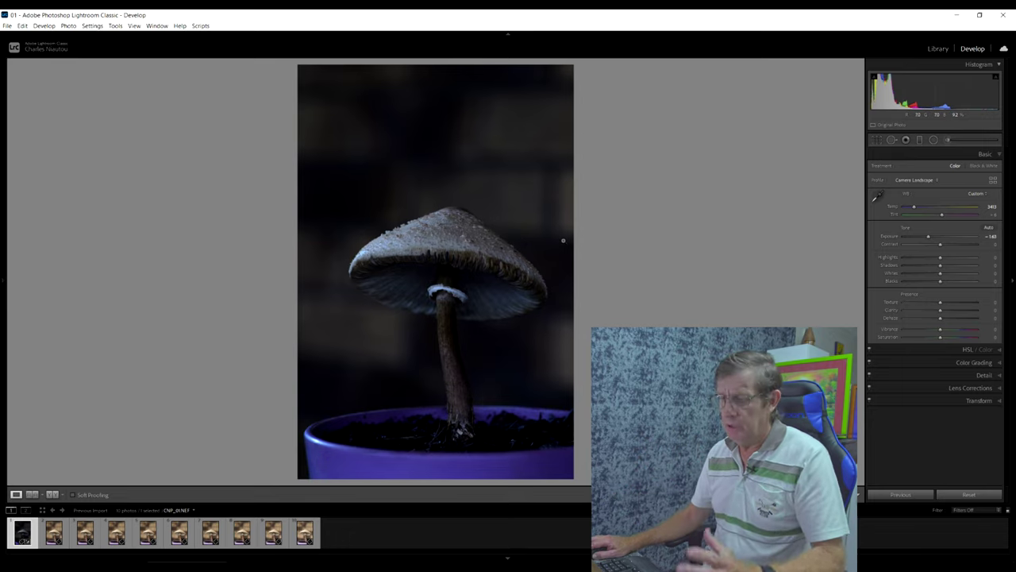
Step: Set the photo's Highlights to −36, Shadows to −26, Blacks to −26, Texture to −54 and Clarity to −40
drag(940, 260, 931, 284)
click(918, 304)
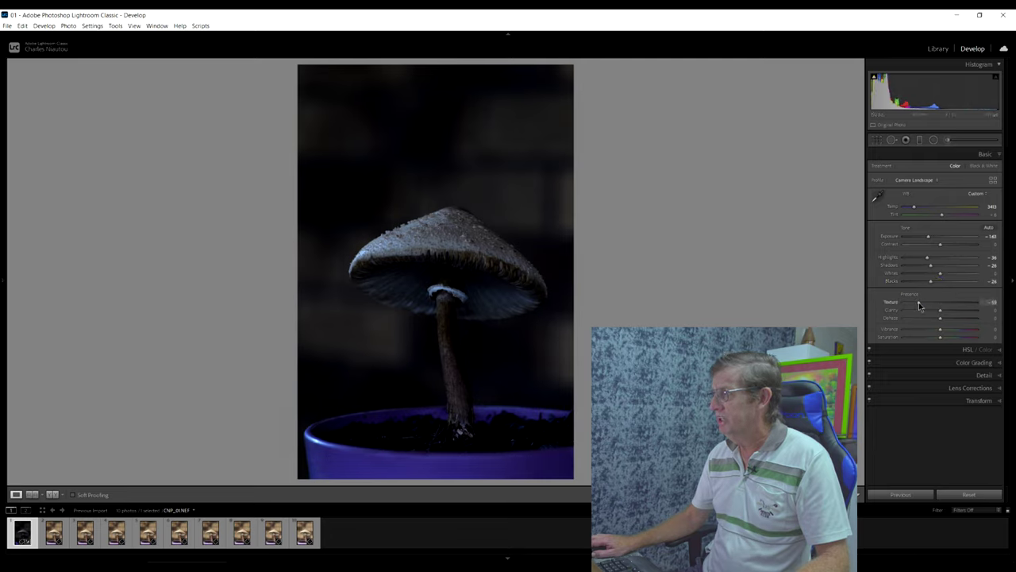
drag(940, 311, 931, 312)
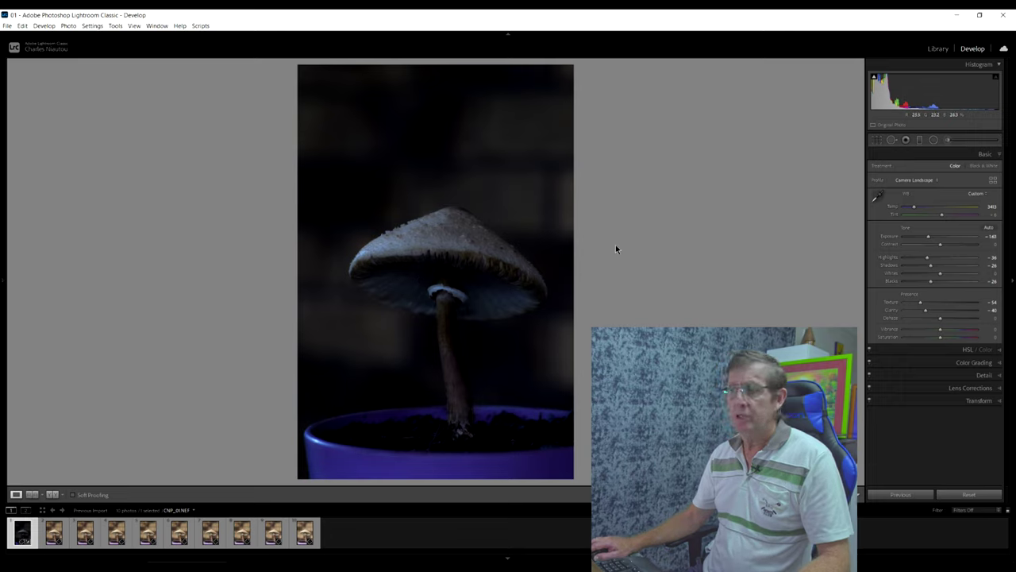
Step: Start an Adjustment Brush mask with its overlay shown and paint from the mushroom cap's peak down its upper-left edge
click(480, 266)
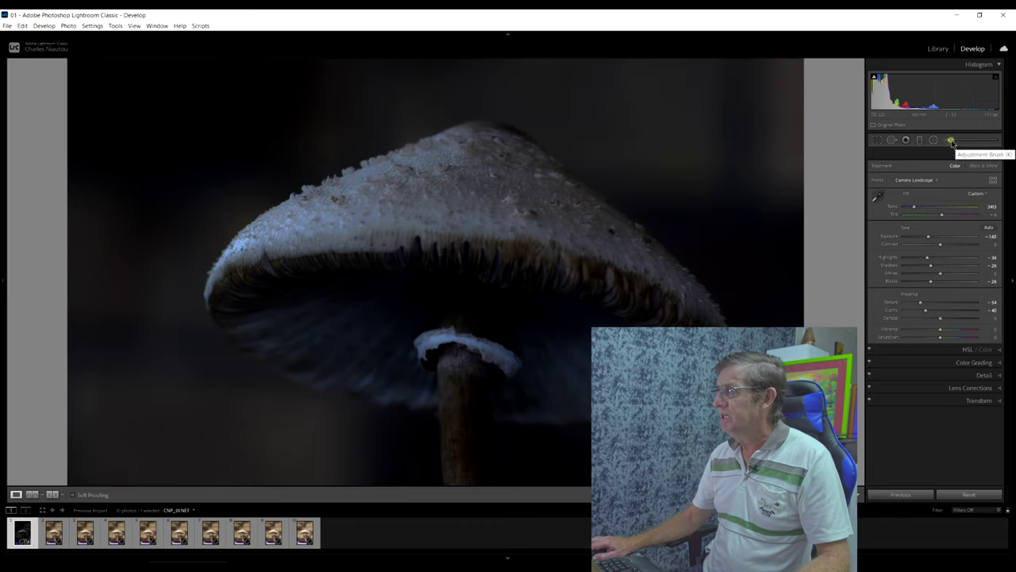
click(950, 141)
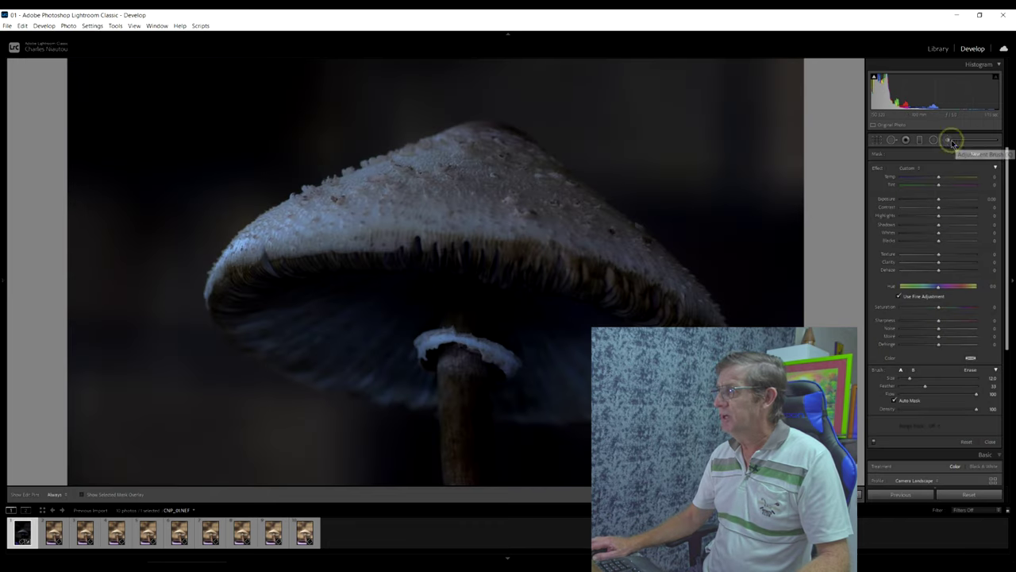
click(139, 493)
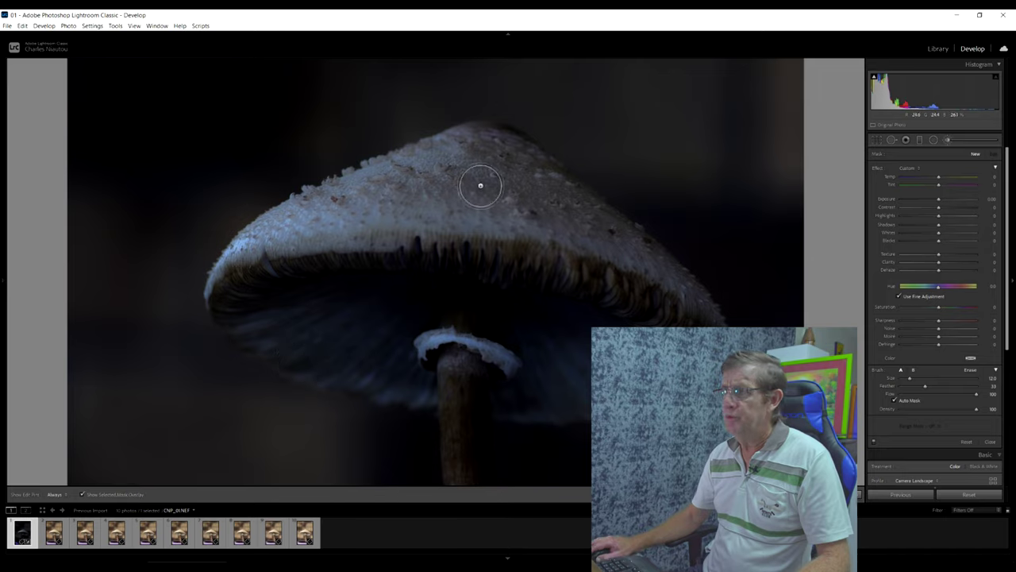
click(478, 143)
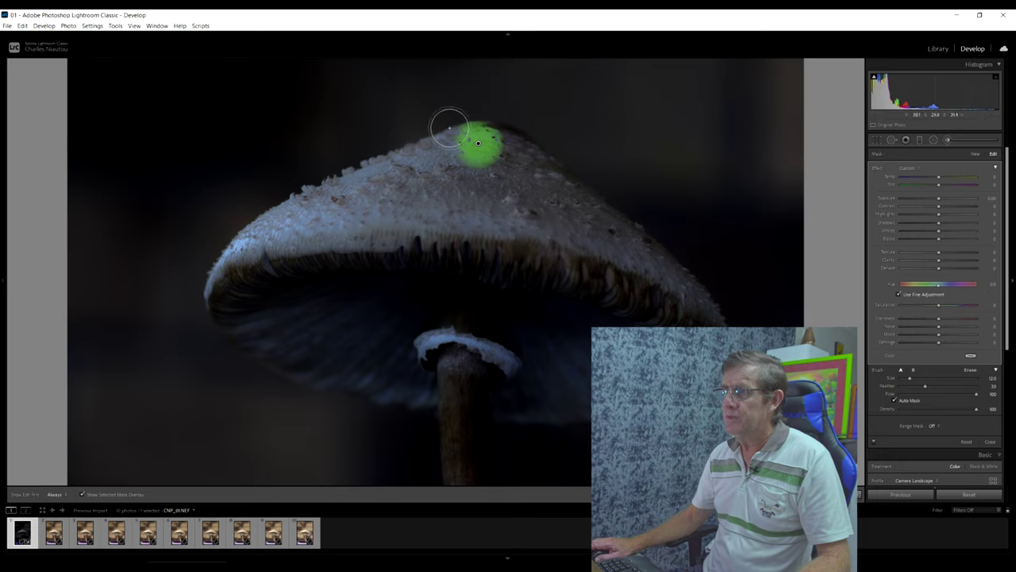
mouse_move(456, 139)
mouse_down()
mouse_move(246, 235)
mouse_move(239, 228)
mouse_up()
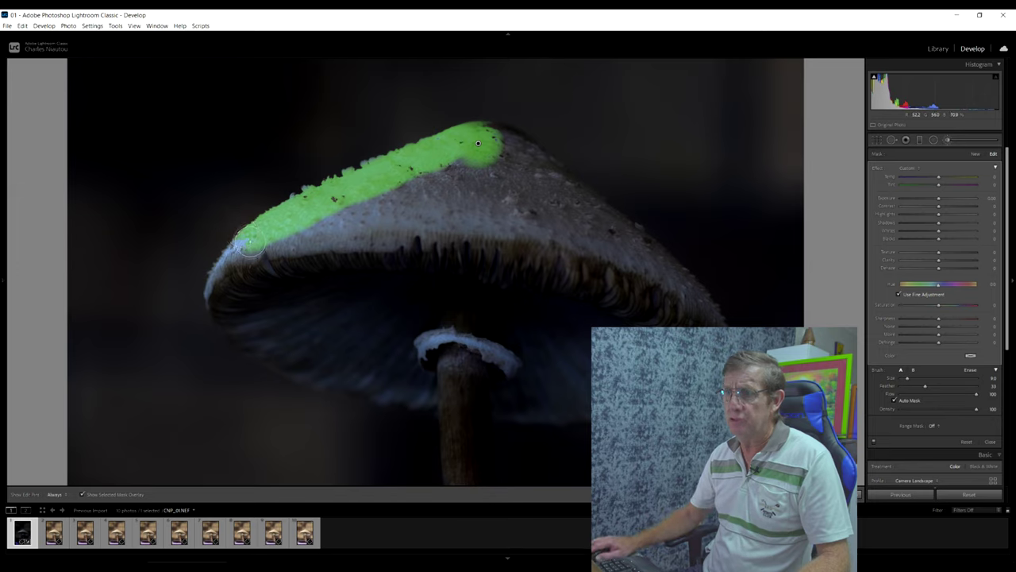
drag(249, 241, 250, 238)
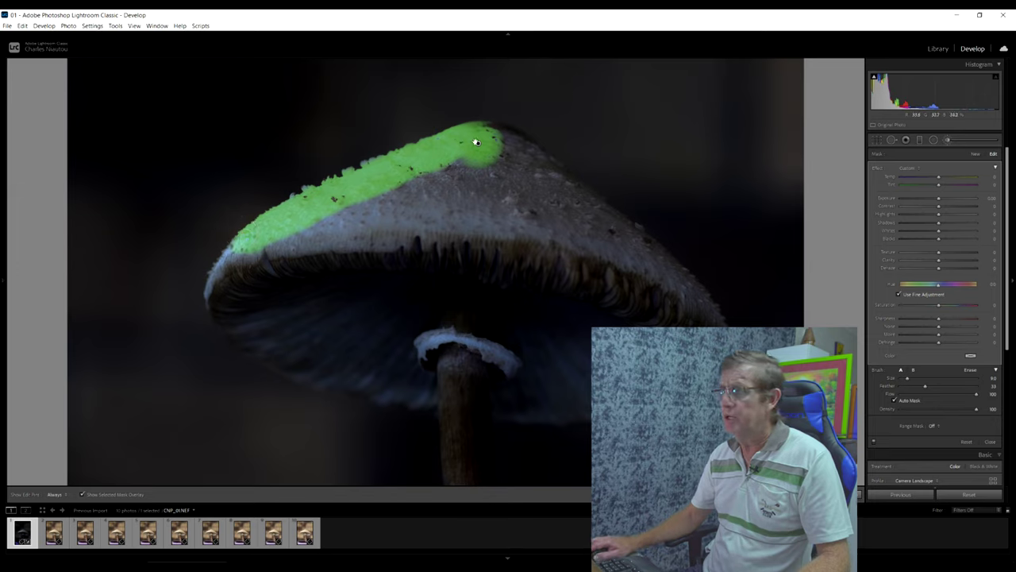
Step: Paint the mask down the cap's right edge and along its lower rim above the gills
key(h)
mouse_move(537, 154)
mouse_down()
mouse_move(540, 171)
mouse_move(602, 228)
mouse_move(595, 210)
mouse_move(721, 323)
mouse_up()
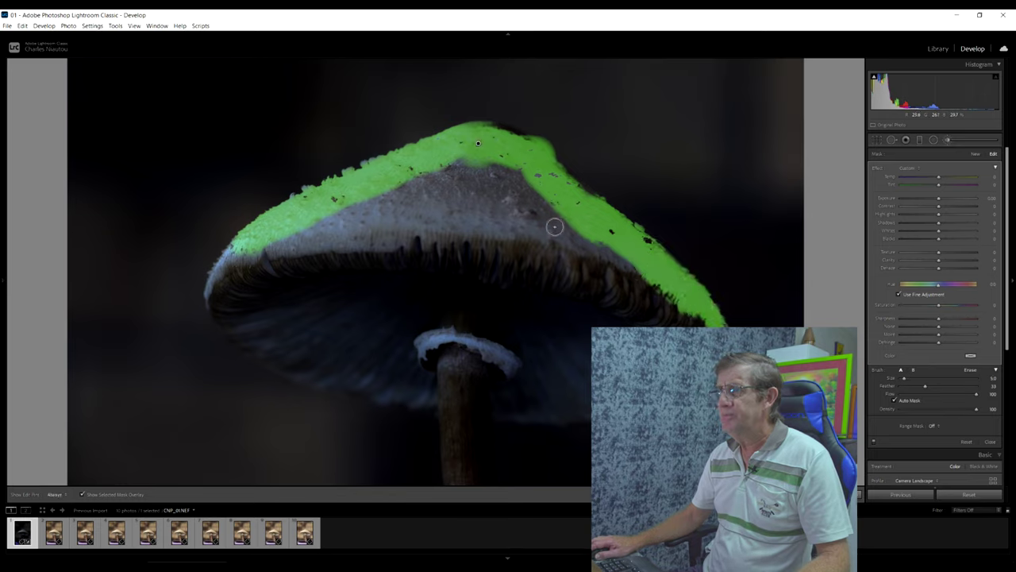
mouse_move(631, 266)
mouse_down()
mouse_move(551, 235)
mouse_move(449, 230)
mouse_move(270, 243)
mouse_move(219, 262)
mouse_move(214, 274)
mouse_up()
key(h)
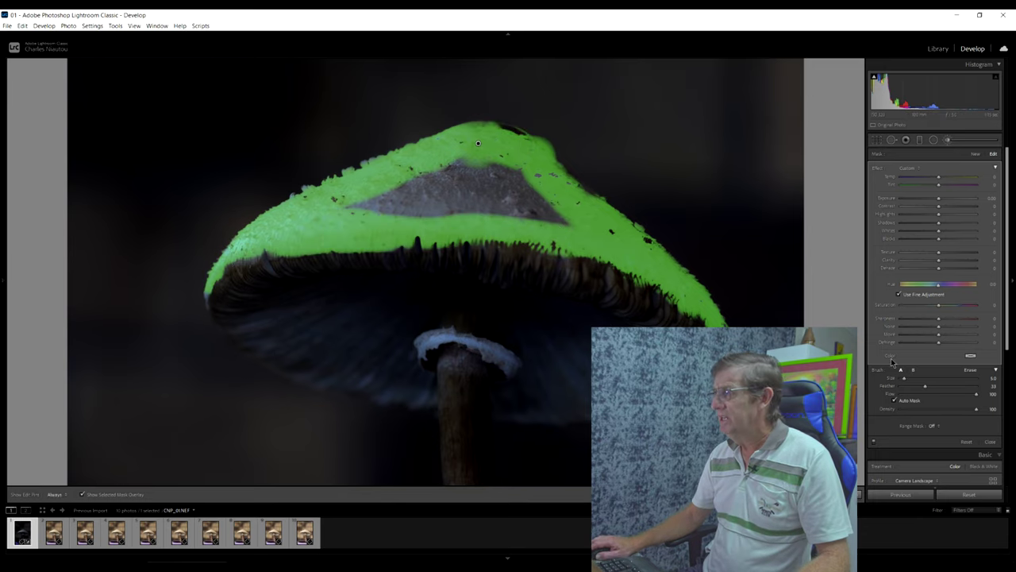
Step: Turn off Auto Mask and fill the unmasked centre of the mushroom cap with the brush
click(892, 400)
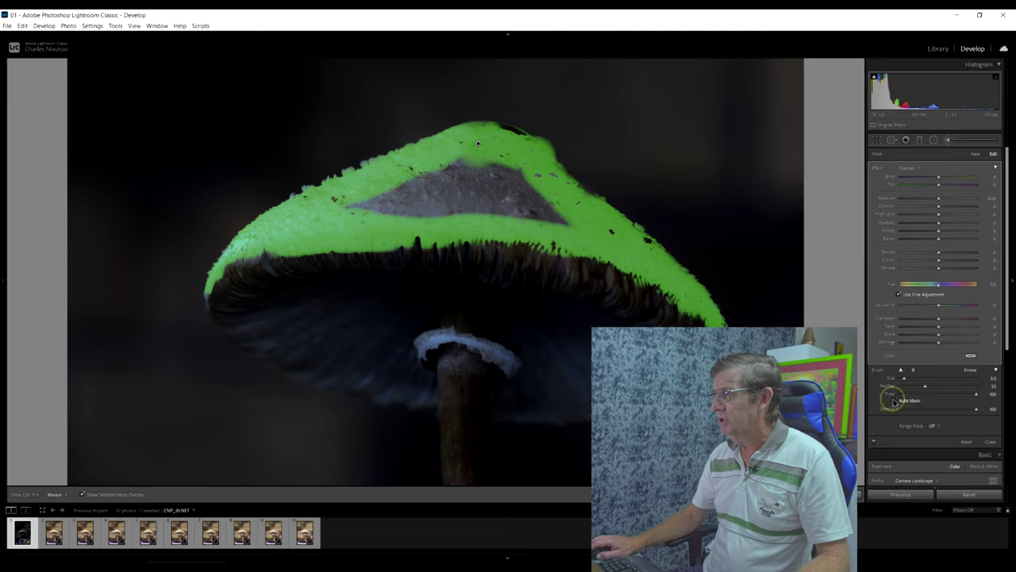
key(h)
mouse_move(494, 218)
mouse_down()
mouse_move(570, 231)
mouse_move(528, 180)
mouse_move(464, 161)
mouse_move(333, 209)
mouse_move(398, 202)
mouse_up()
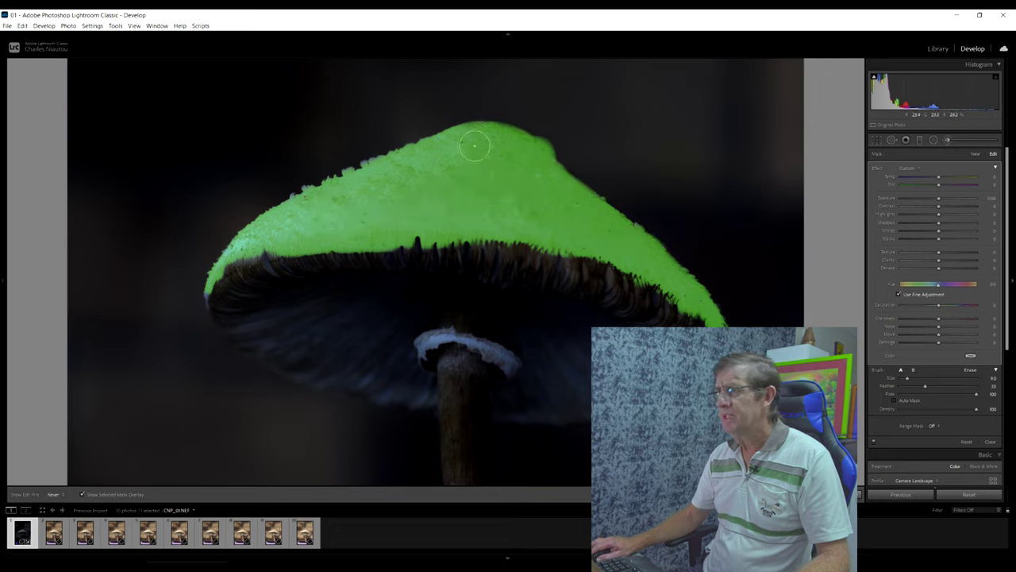
key(h)
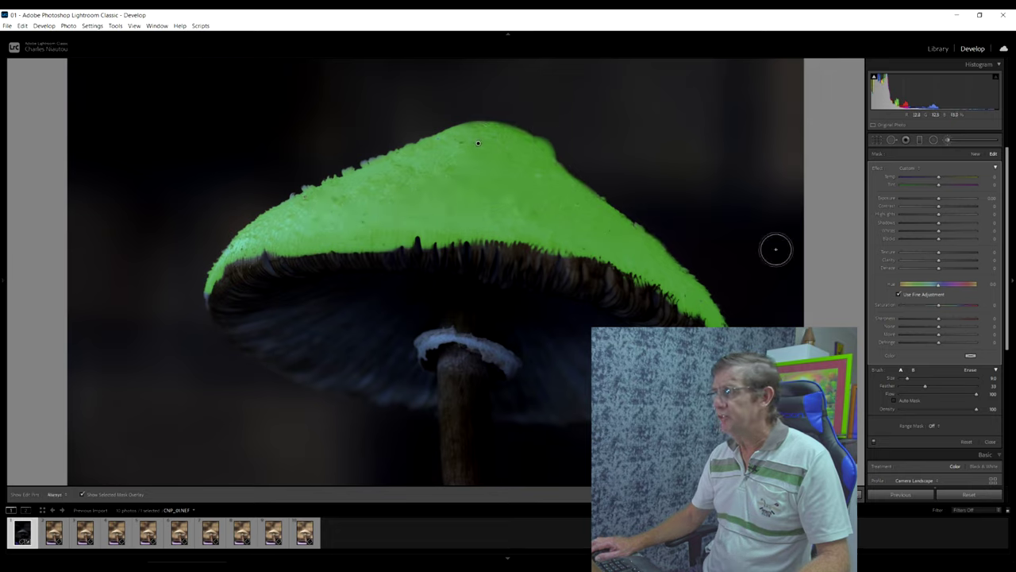
Step: Erase the mask spill beyond the cap's upper-right edge, then hide the mask overlay
click(971, 370)
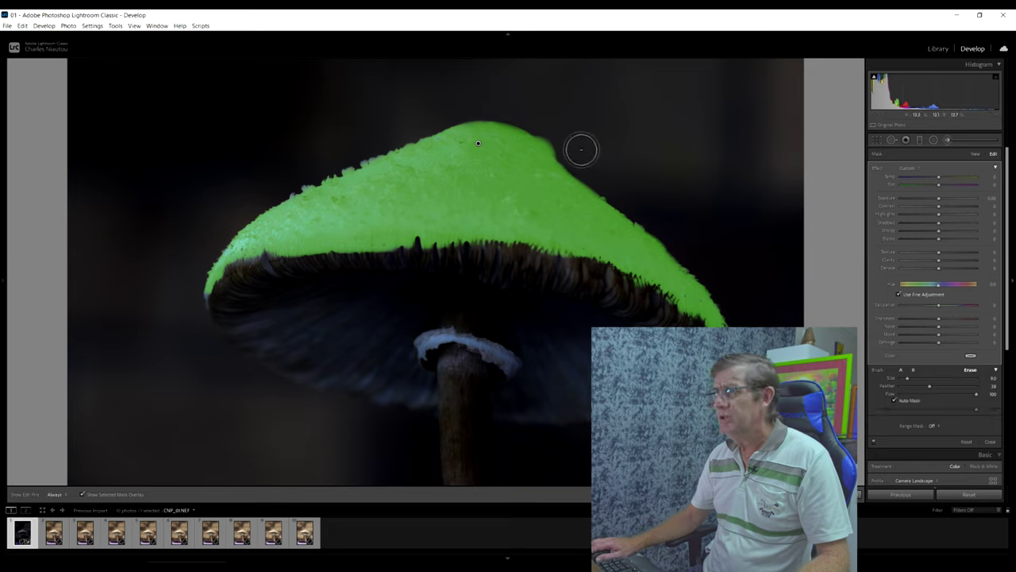
key(h)
click(547, 129)
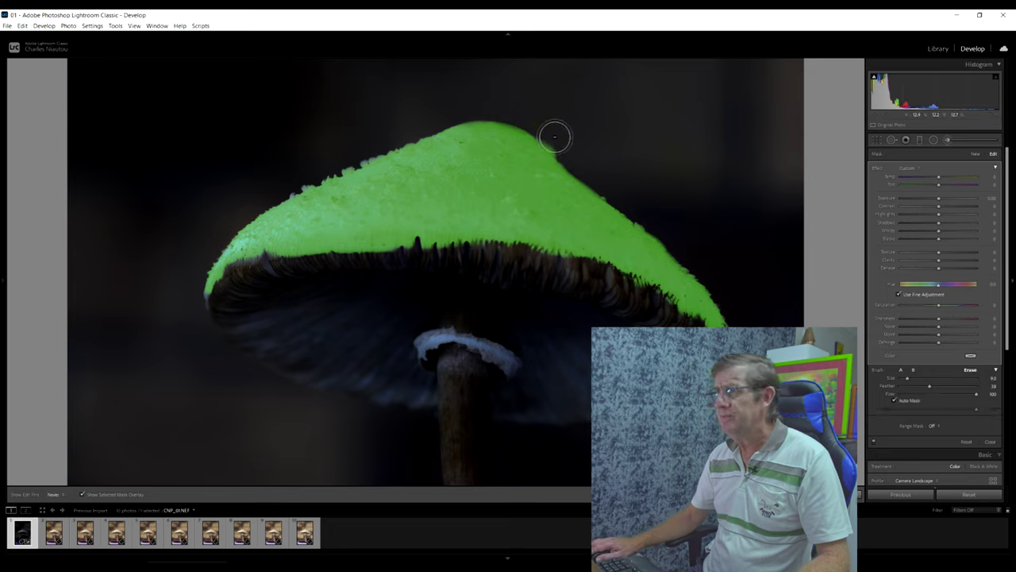
key(h)
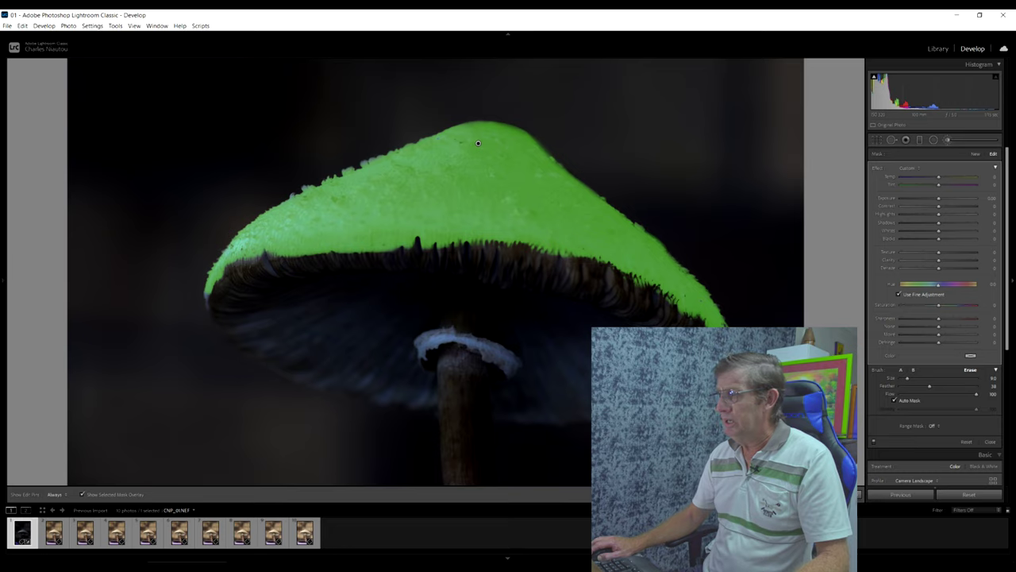
click(82, 494)
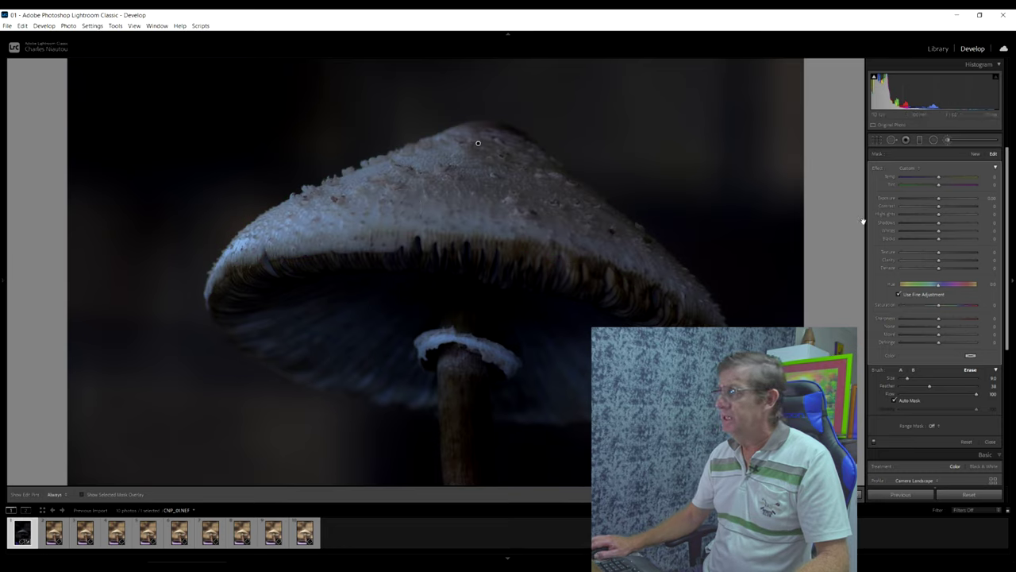
Step: Set the cap mask's Exposure to 1.25, Temp to −25, Highlights to −44, Shadows to 35, Whites to −23 and Blacks to −21
click(939, 200)
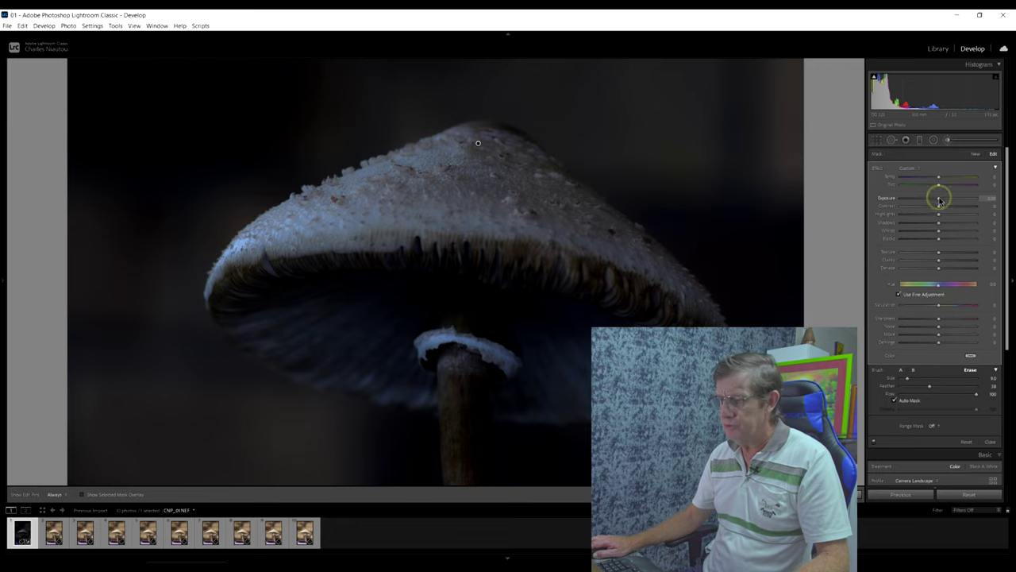
mouse_move(941, 200)
mouse_down()
mouse_move(951, 203)
mouse_move(937, 177)
mouse_move(928, 185)
mouse_up()
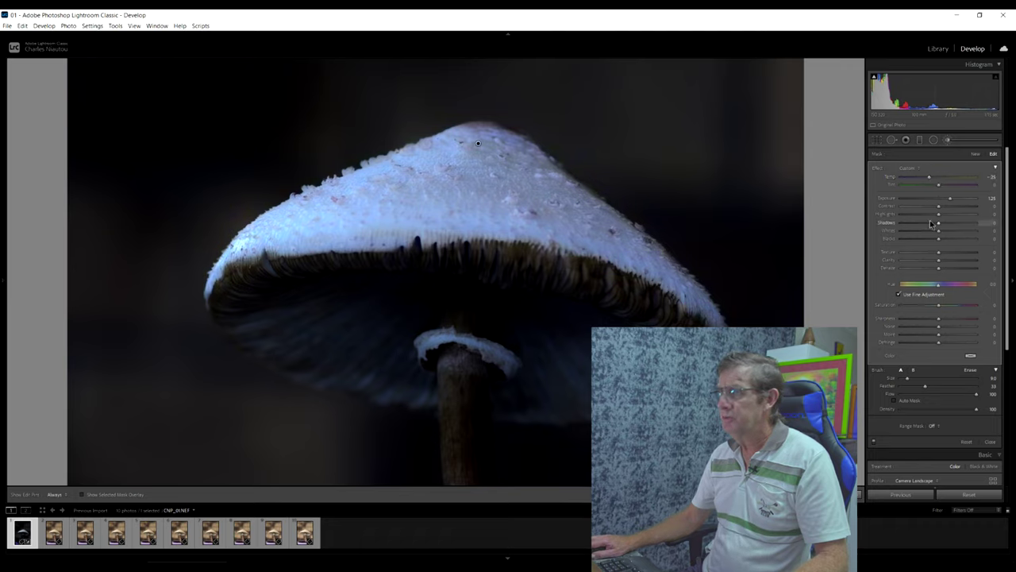
click(918, 215)
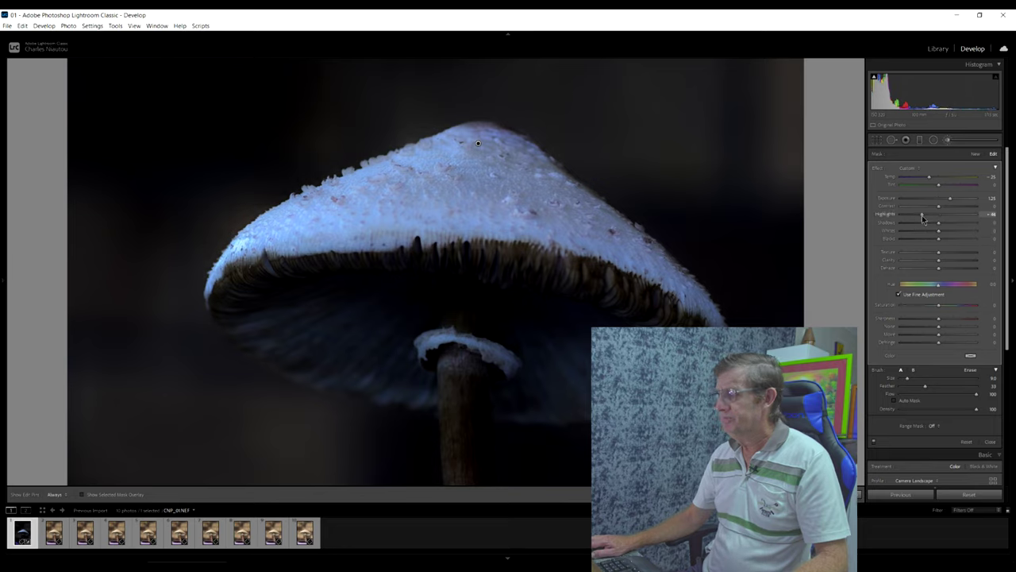
click(929, 223)
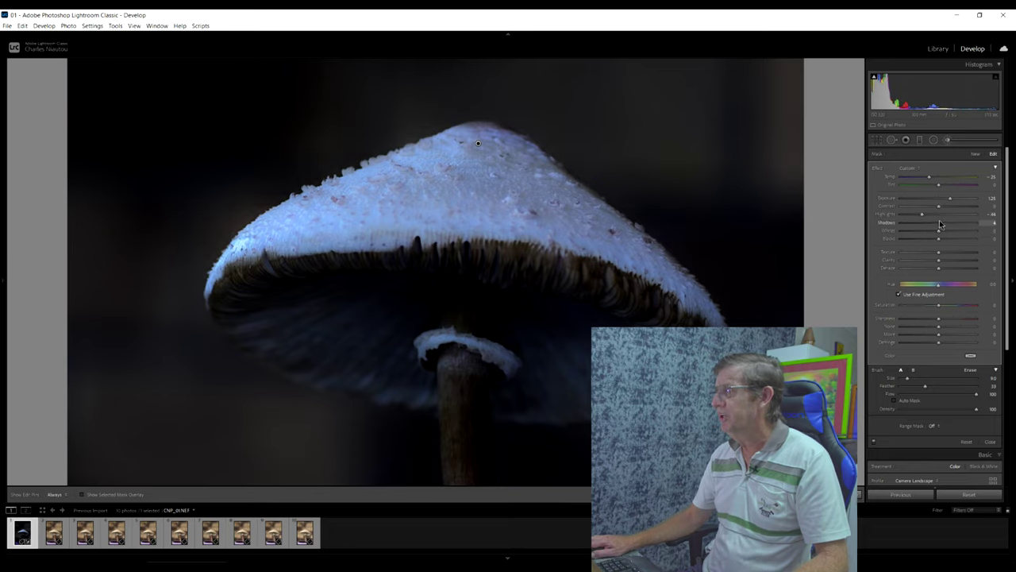
click(940, 232)
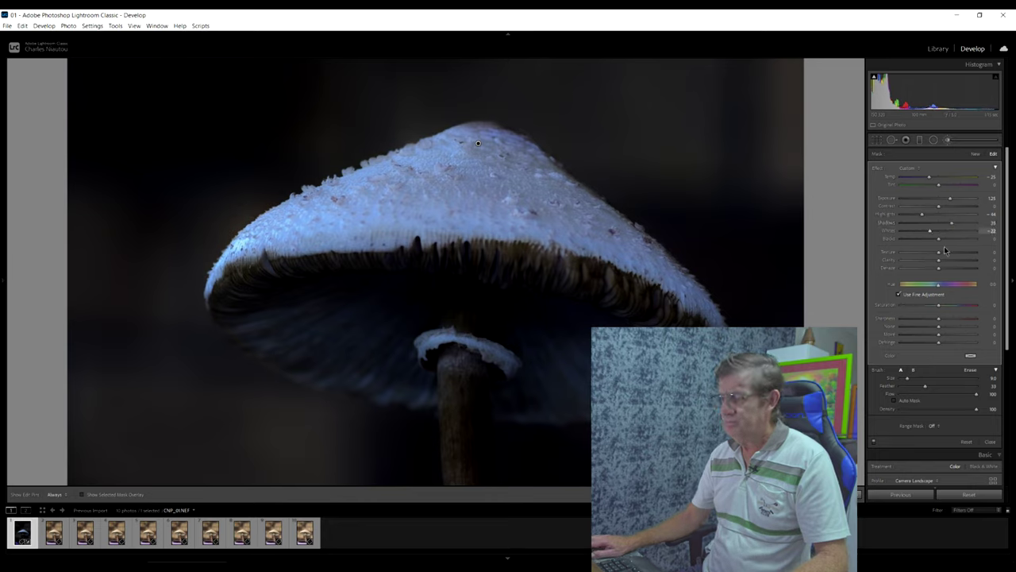
drag(937, 243, 933, 246)
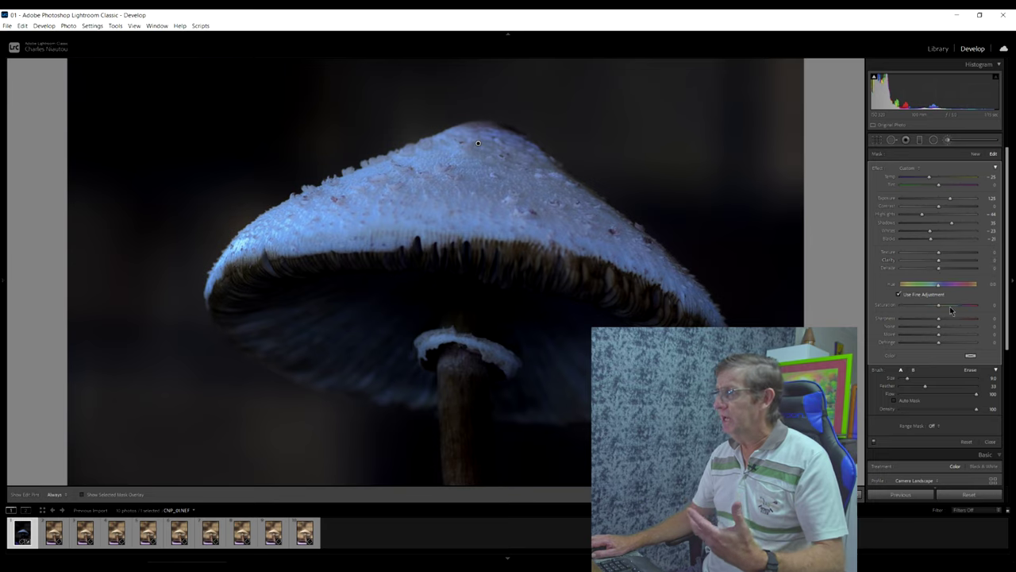
Step: Raise the cap mask's Texture to about 39, Clarity to about 30 and Dehaze to about 10, and finish brushing
click(939, 254)
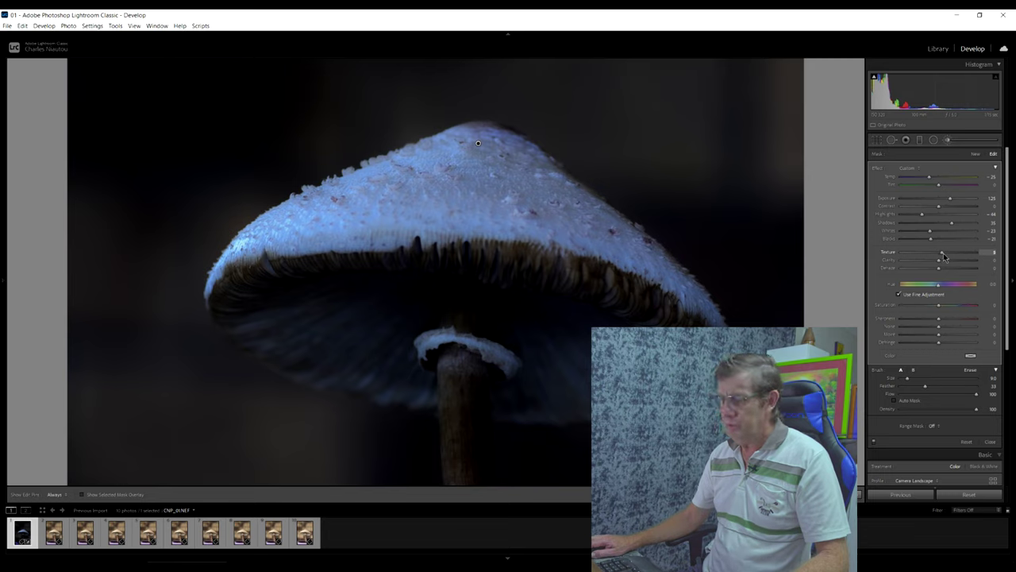
mouse_move(944, 253)
mouse_down()
mouse_move(954, 253)
mouse_move(940, 263)
mouse_move(951, 261)
mouse_move(945, 272)
mouse_up()
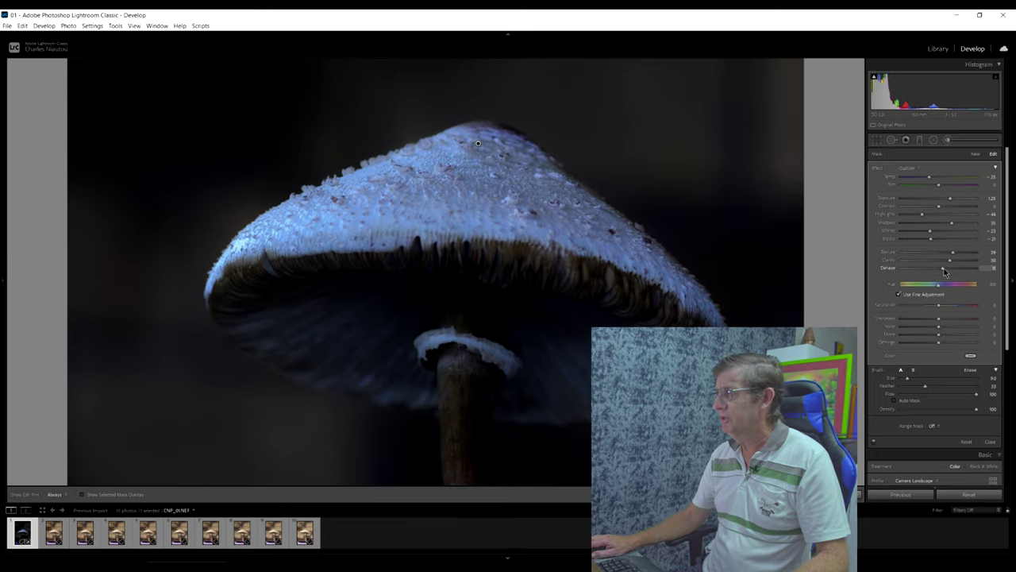
key(k)
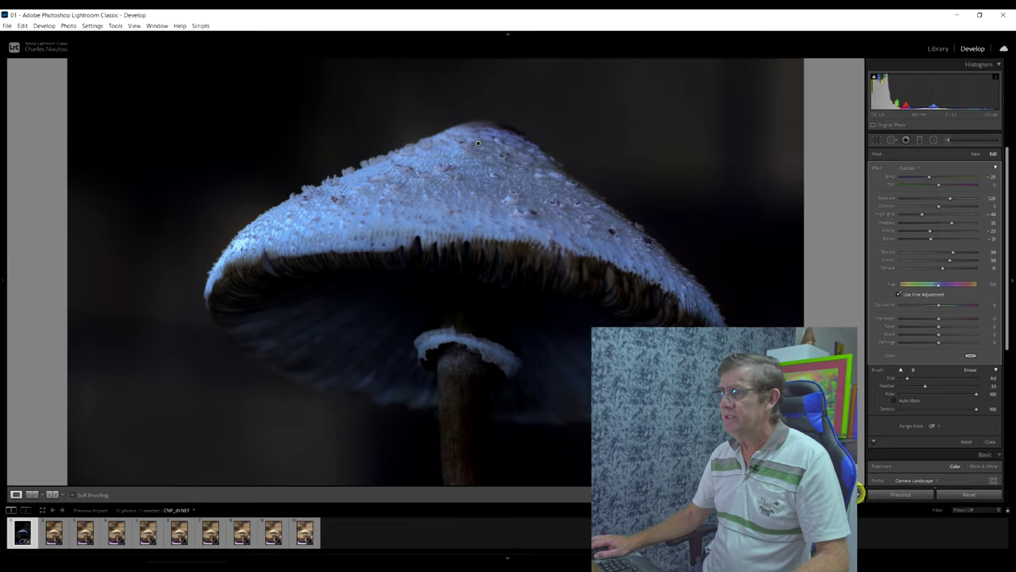
key(z)
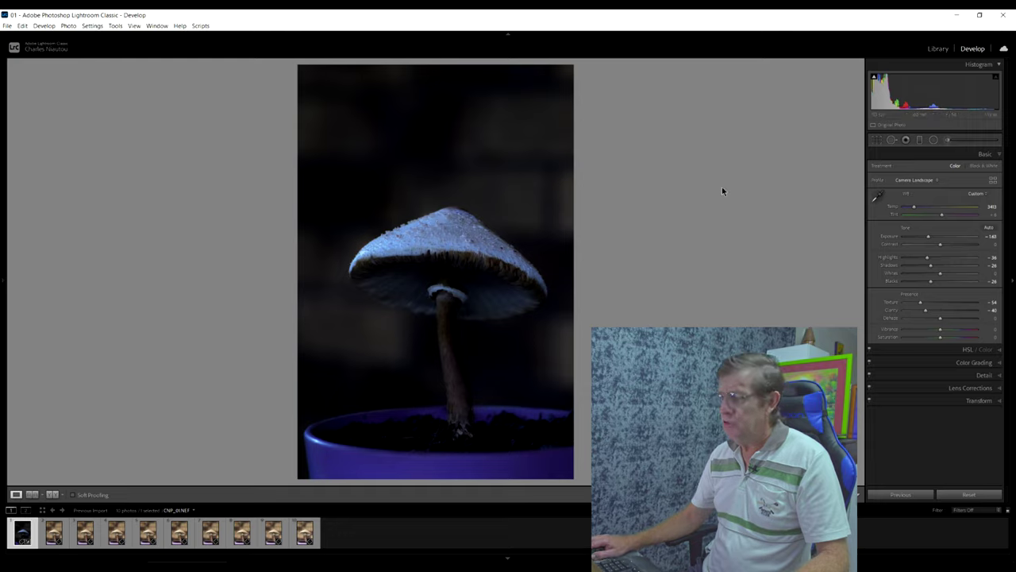
Step: Reopen the existing cap mask and raise its Exposure to 2.14
click(947, 141)
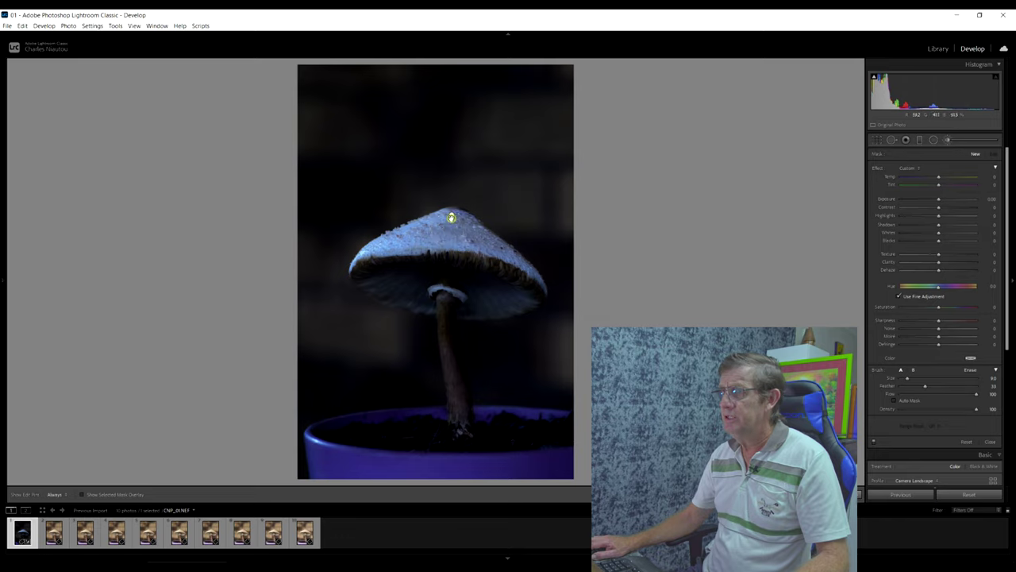
click(451, 218)
drag(938, 199, 958, 203)
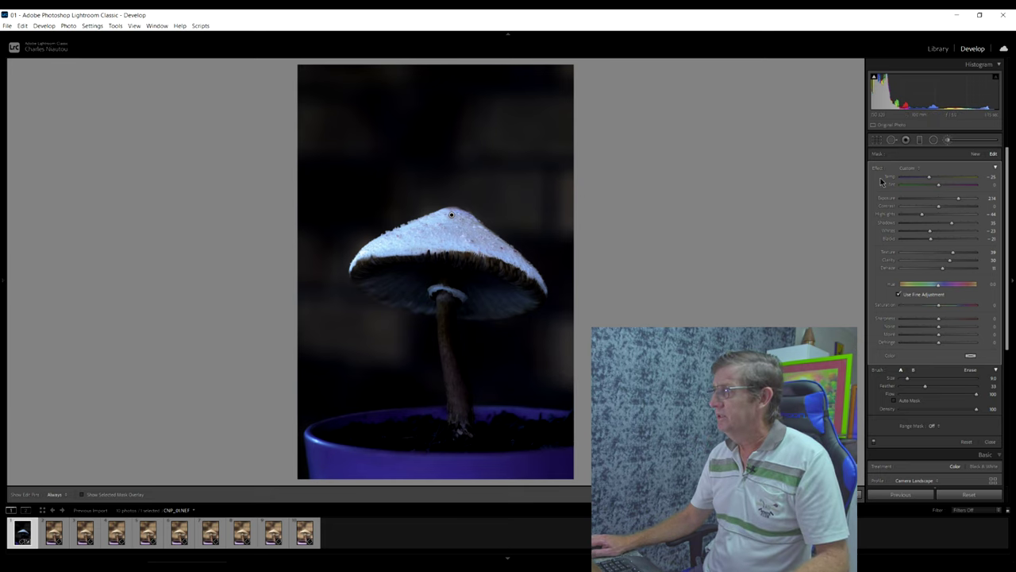
key(k)
Step: Draw a Radial Filter ellipse on the mushroom cap's underside with the mask overlay shown, and set its Feather to about 15
click(440, 291)
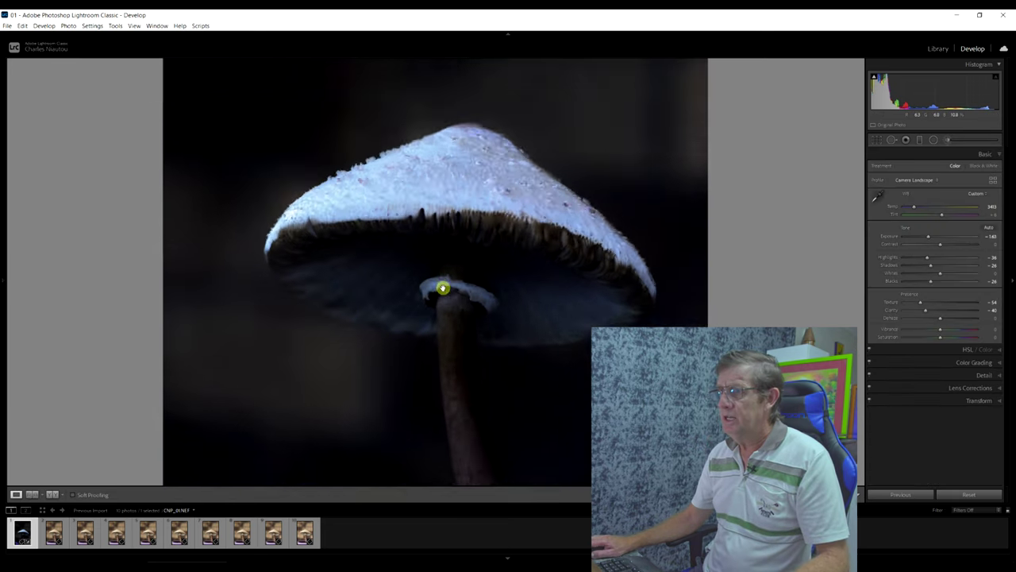
click(442, 291)
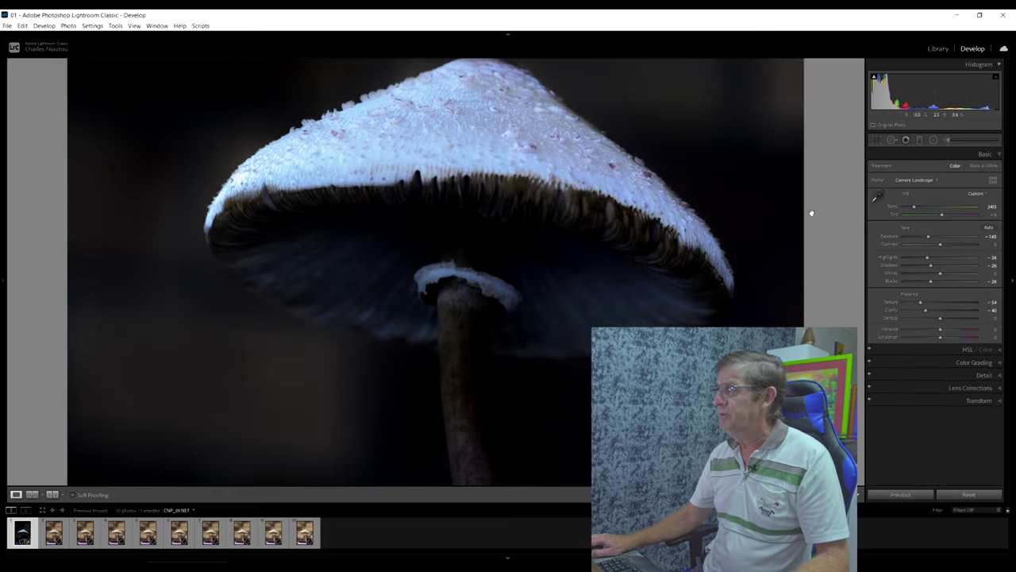
click(932, 139)
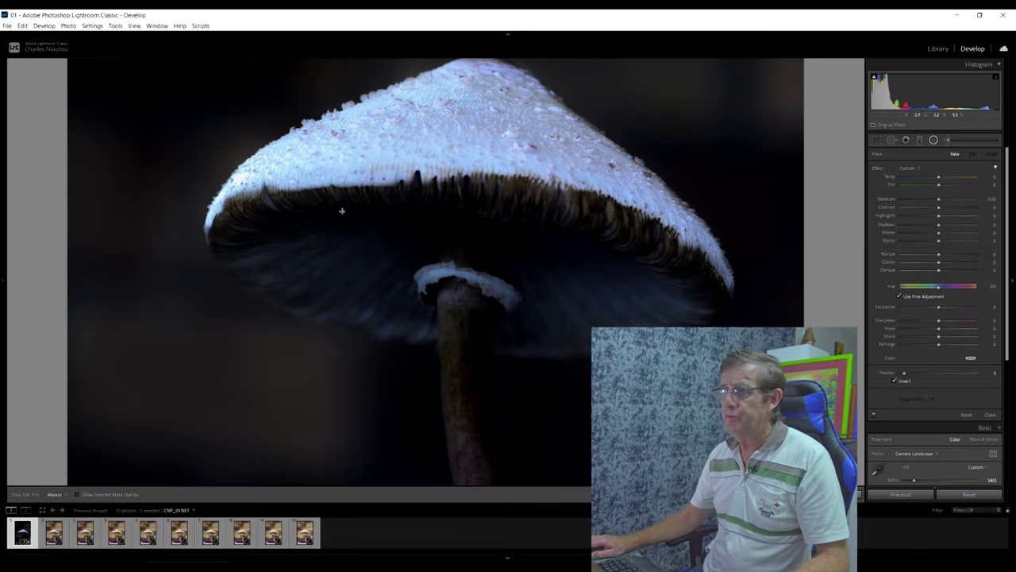
drag(325, 209, 461, 252)
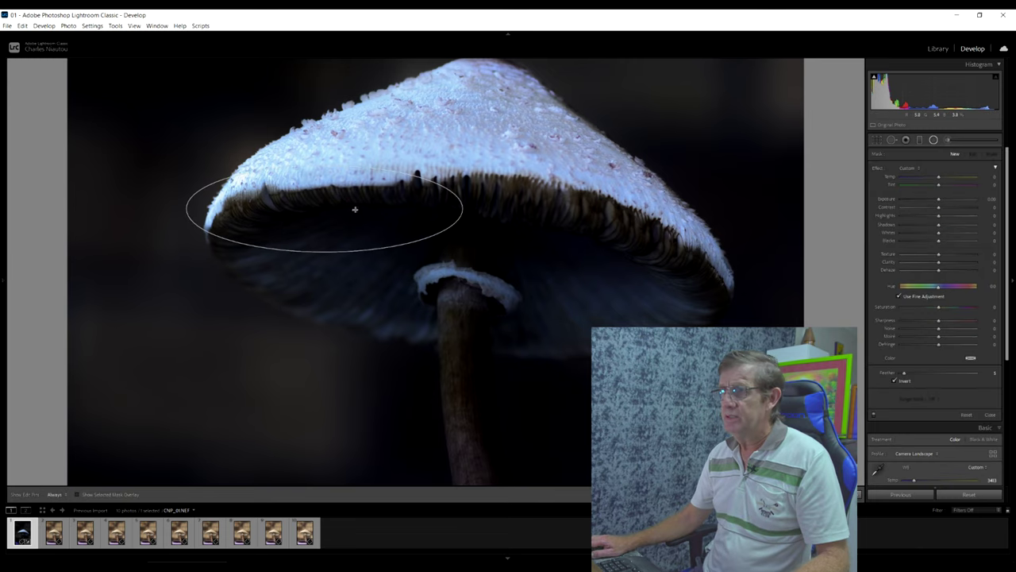
click(125, 493)
drag(324, 209, 416, 247)
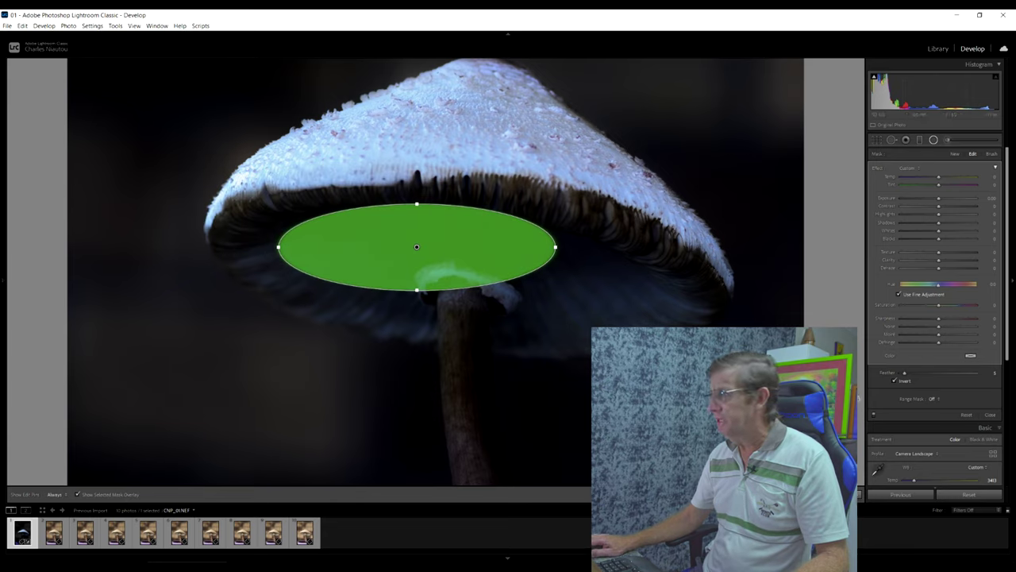
click(917, 373)
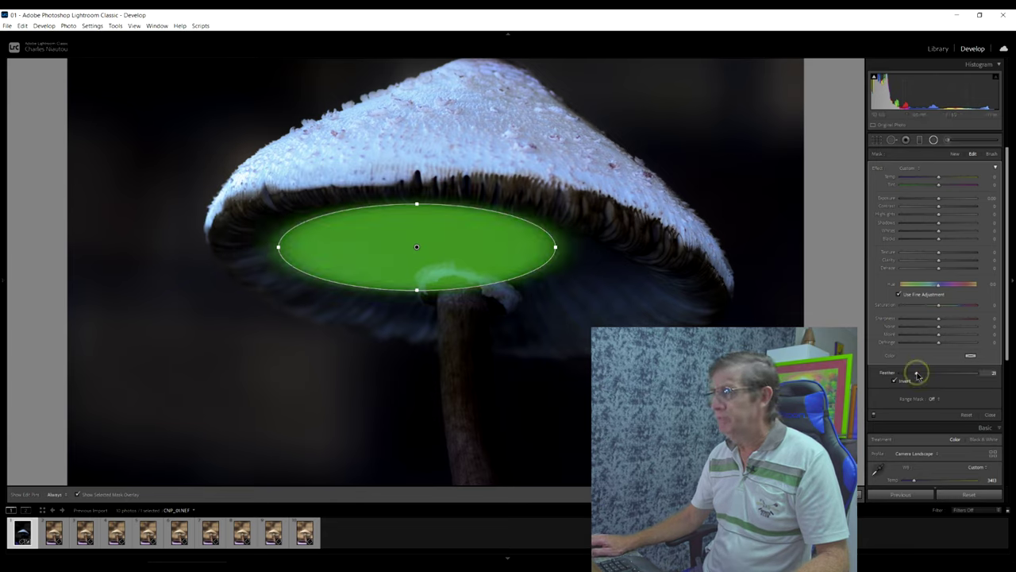
drag(918, 376, 914, 375)
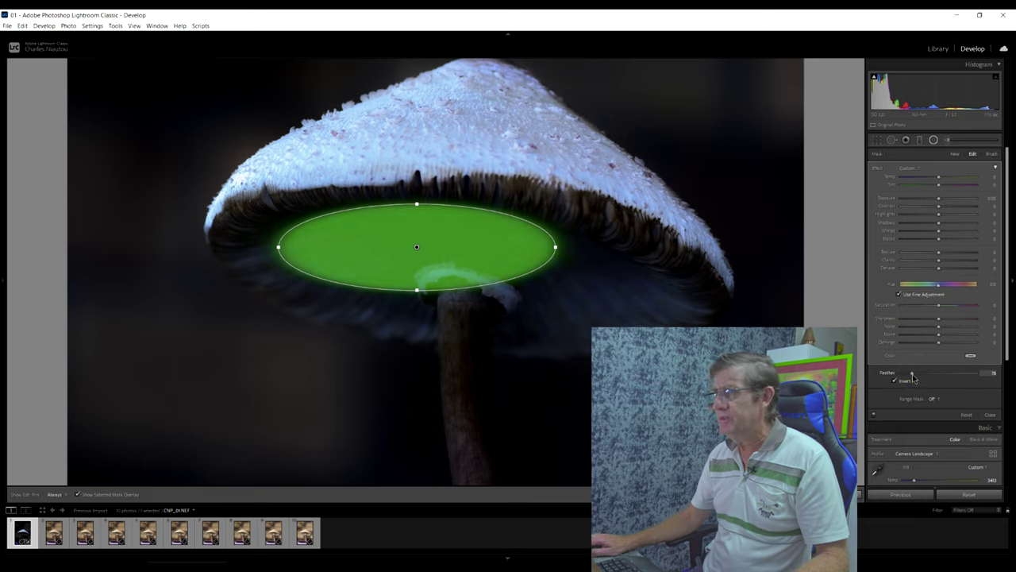
Step: Tilt, stretch and reposition the radial ellipse to cover the cap's entire underside, and hide the mask overlay
drag(528, 278, 575, 285)
click(574, 284)
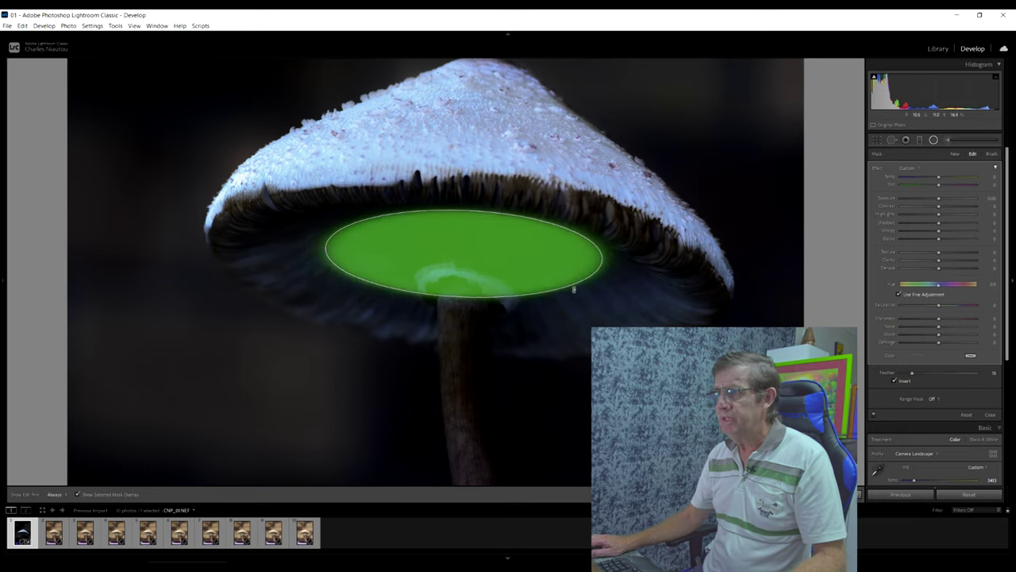
drag(456, 299, 458, 338)
drag(327, 257, 208, 221)
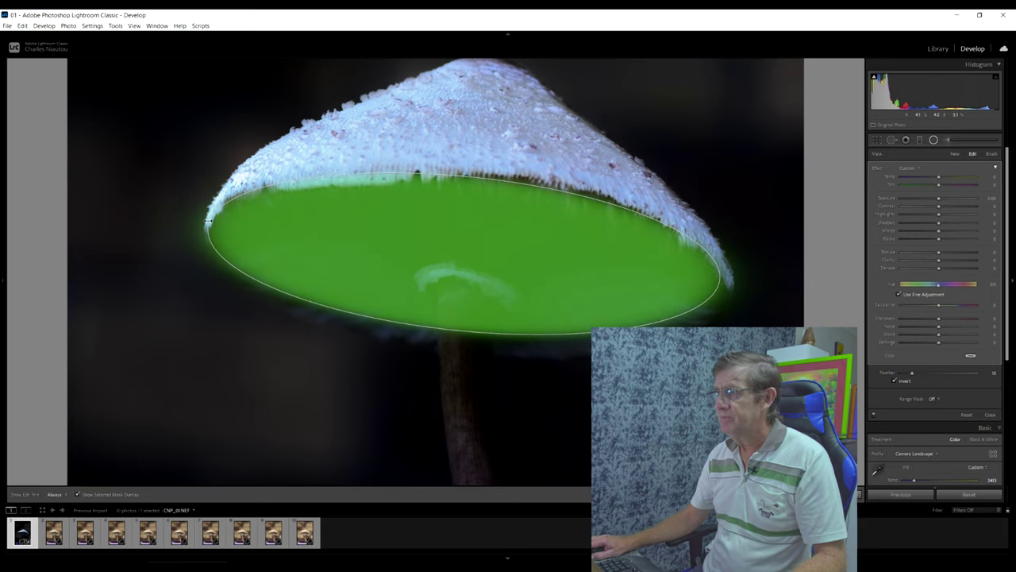
drag(442, 252, 454, 267)
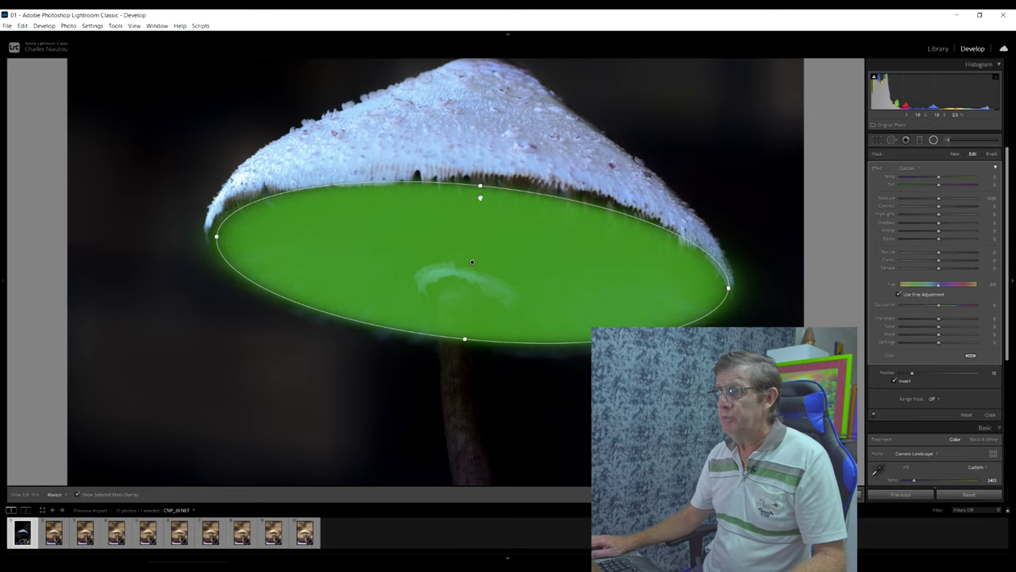
drag(480, 189, 481, 174)
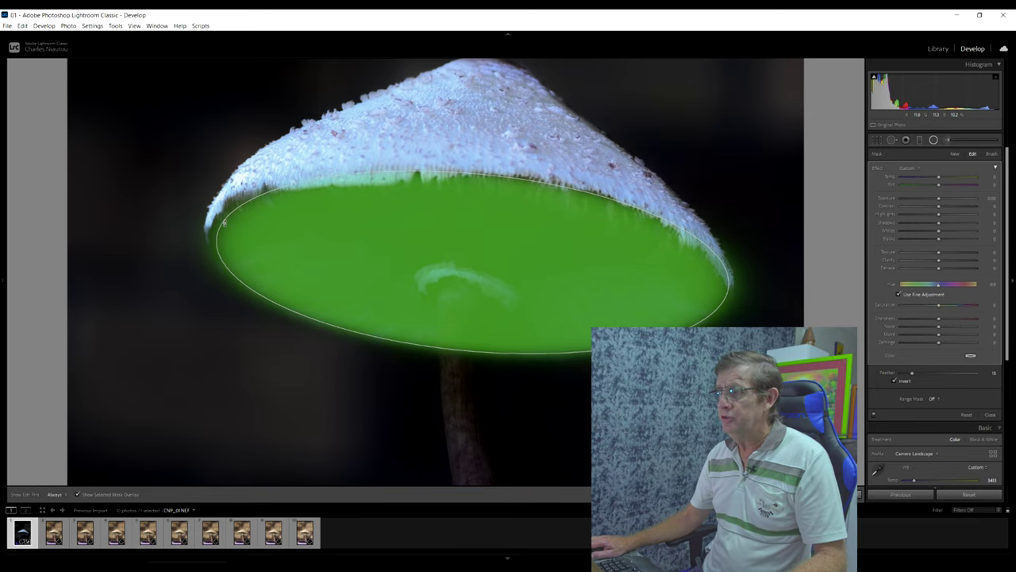
drag(481, 175, 483, 169)
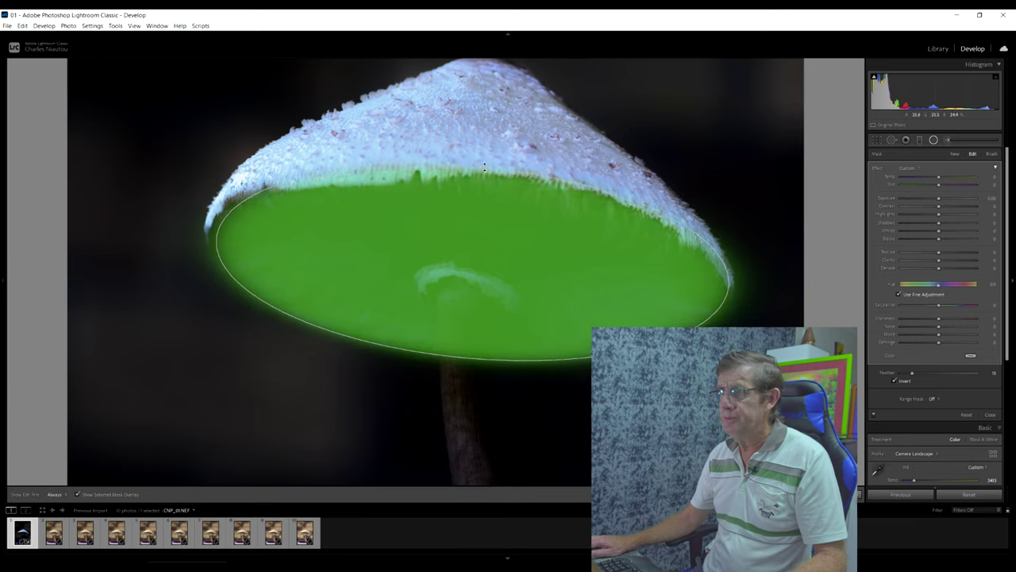
drag(216, 238, 206, 236)
drag(329, 257, 326, 258)
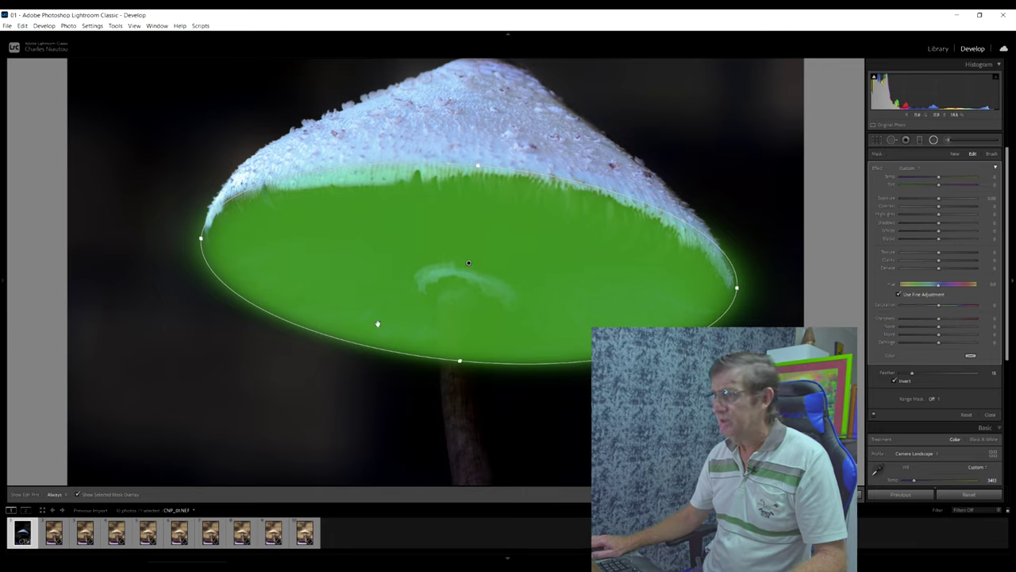
click(125, 495)
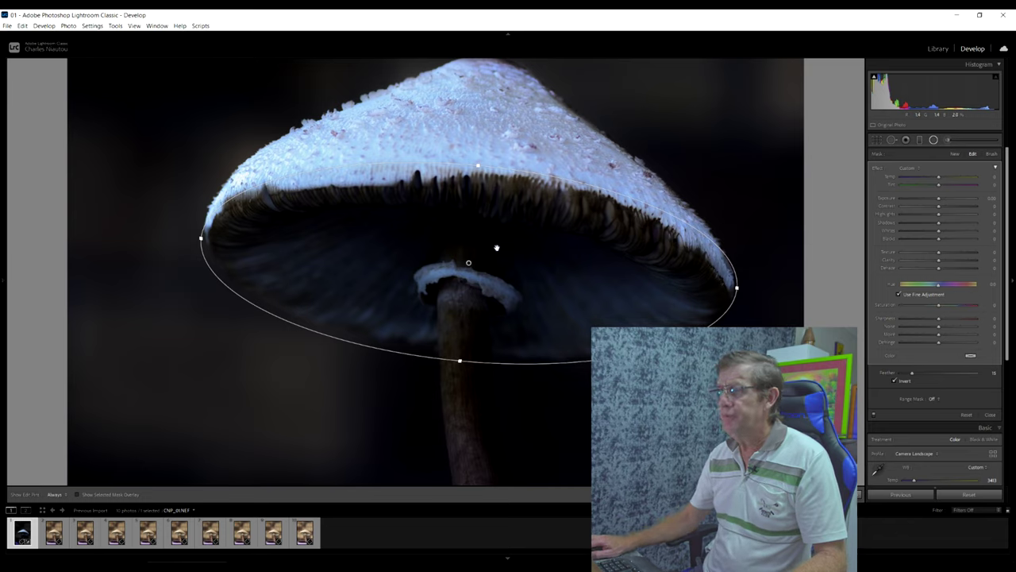
Step: Set the underside radial filter's Exposure to 2.22, Temp to 100 and Saturation to about 70
click(940, 198)
drag(940, 202, 959, 200)
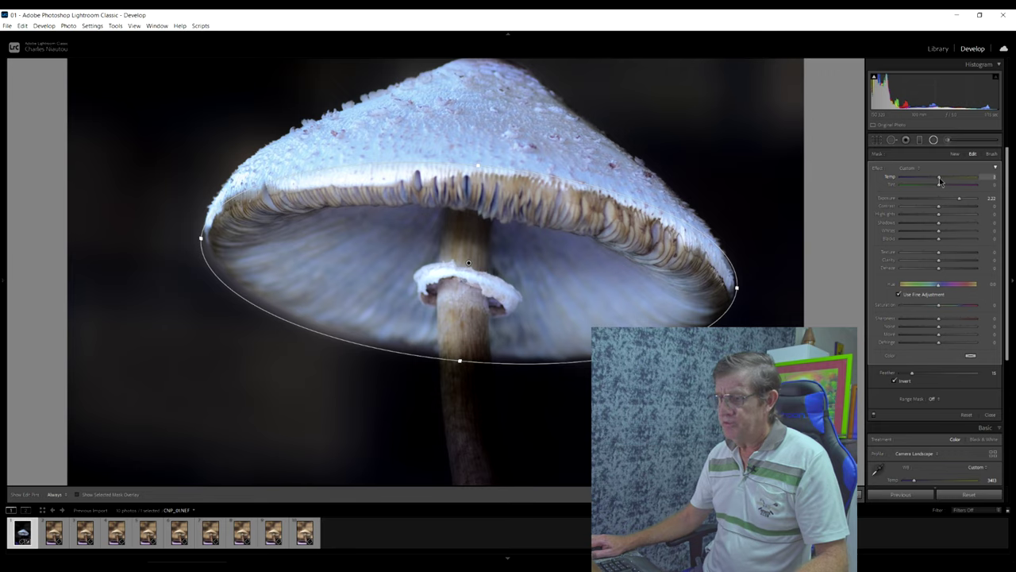
drag(968, 179, 979, 178)
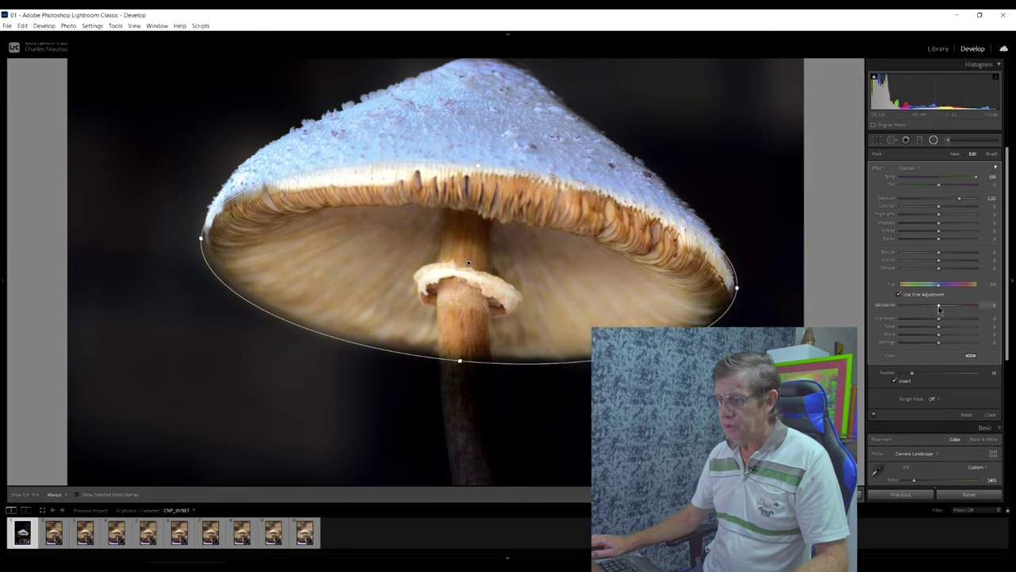
drag(939, 309, 965, 305)
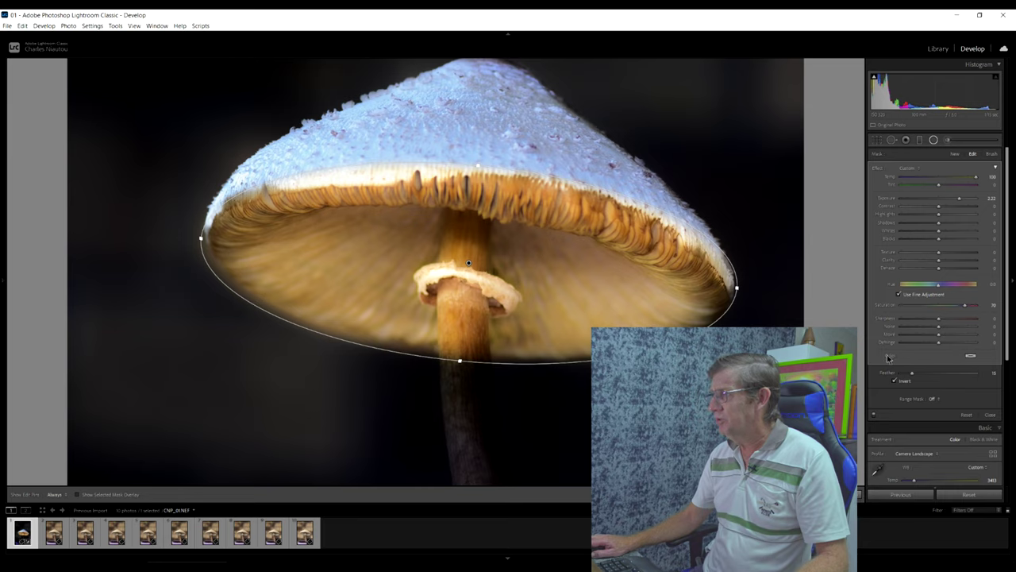
Step: Tint the underside yellow at about 70% color saturation, and raise Texture to about 24, Clarity to about 23 and Dehaze to 8
click(970, 355)
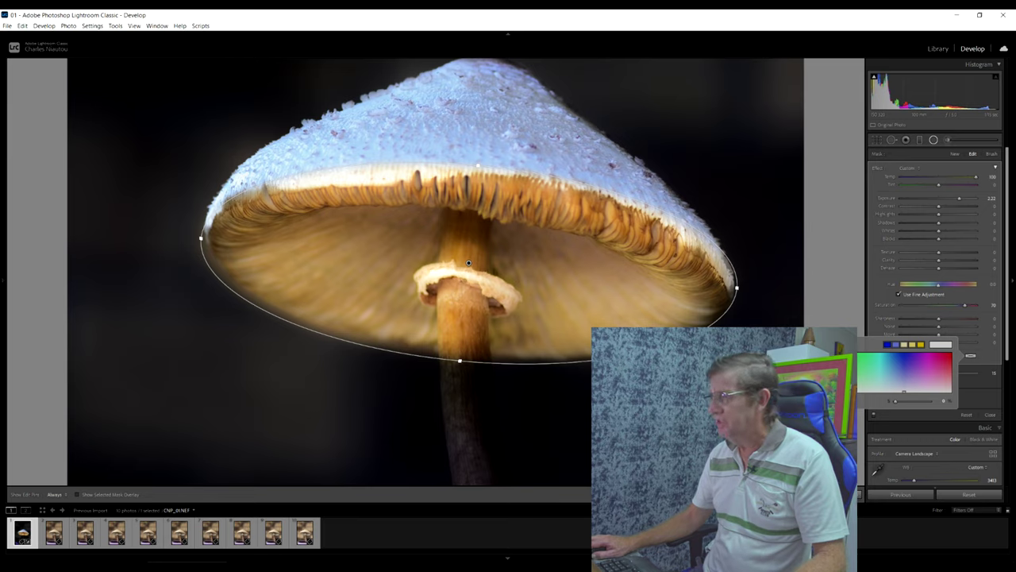
click(920, 344)
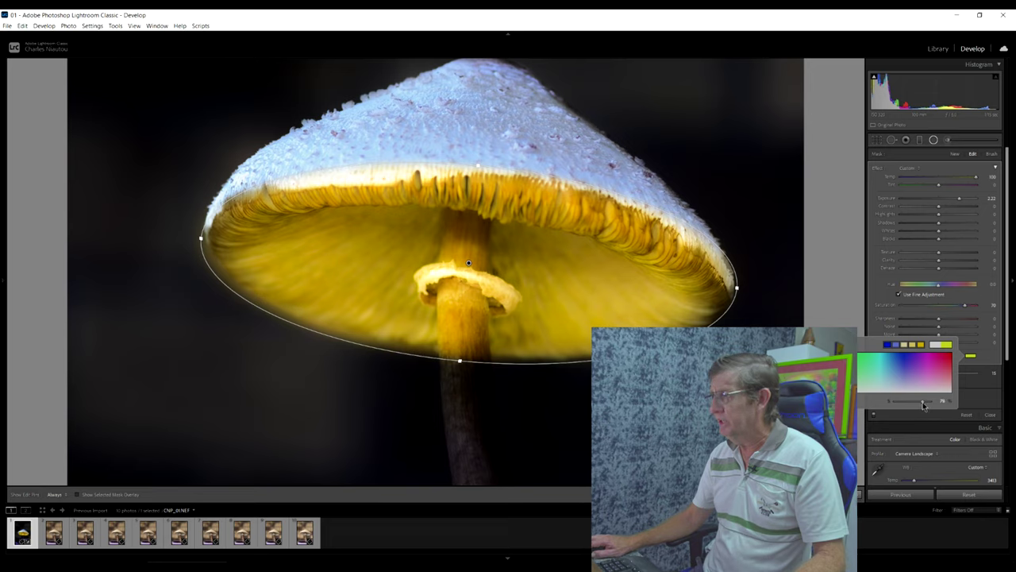
drag(921, 403, 919, 401)
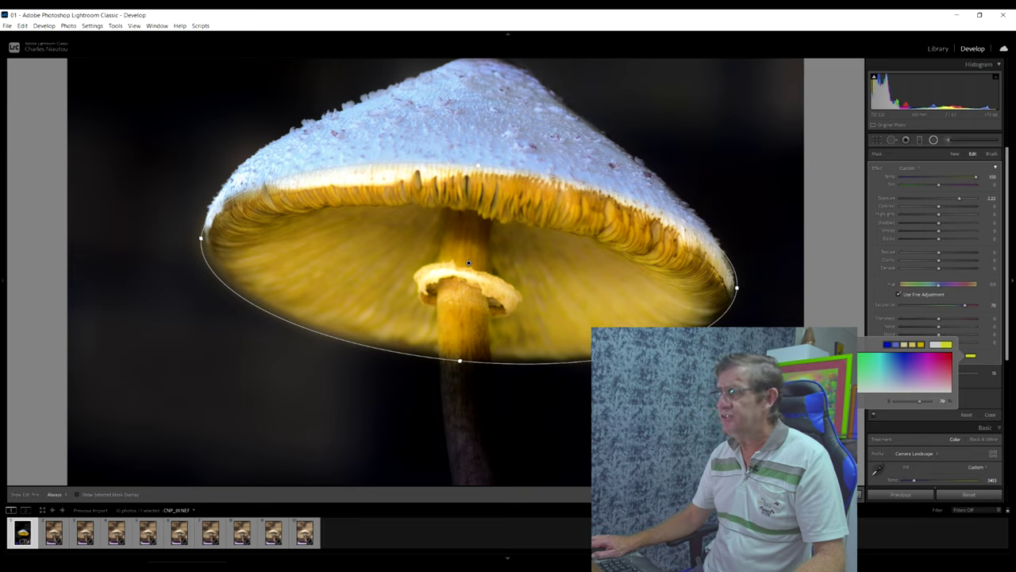
key(Escape)
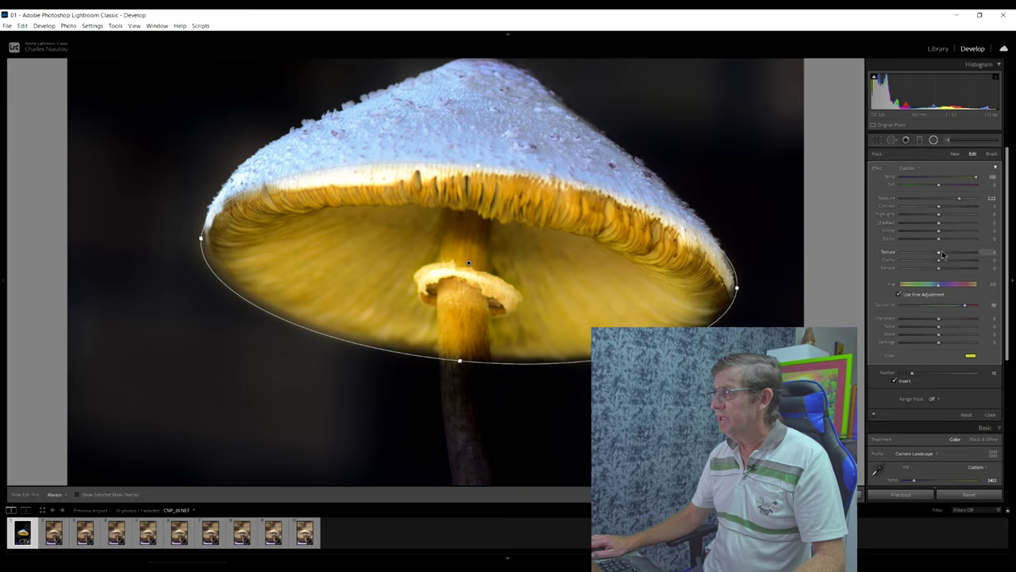
drag(940, 255, 945, 256)
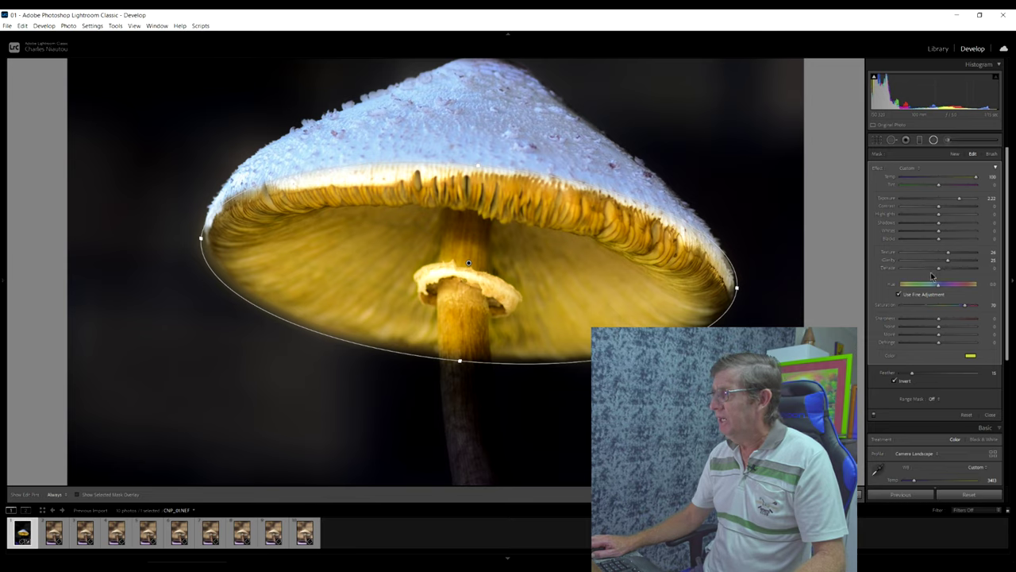
drag(938, 270, 942, 272)
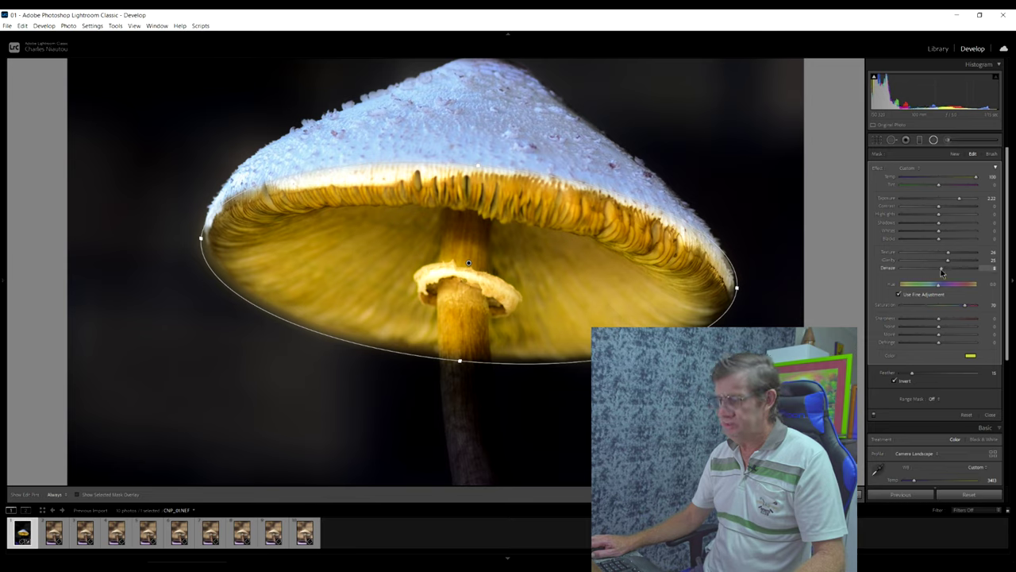
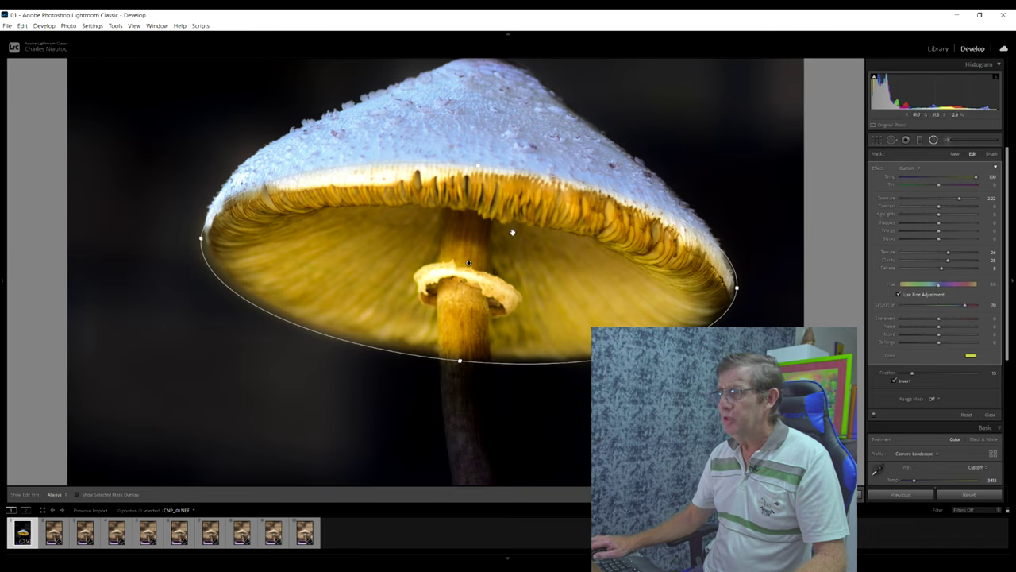
Step: Erase the radial mask's spill from the cap's lower rim above the gills with an Auto Mask brush, and close the filter
click(990, 154)
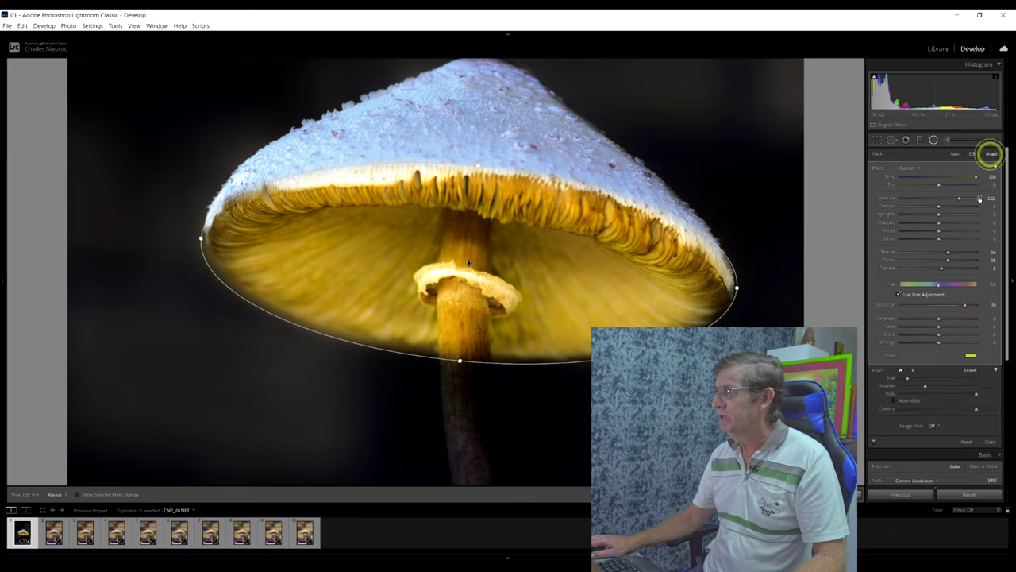
click(970, 371)
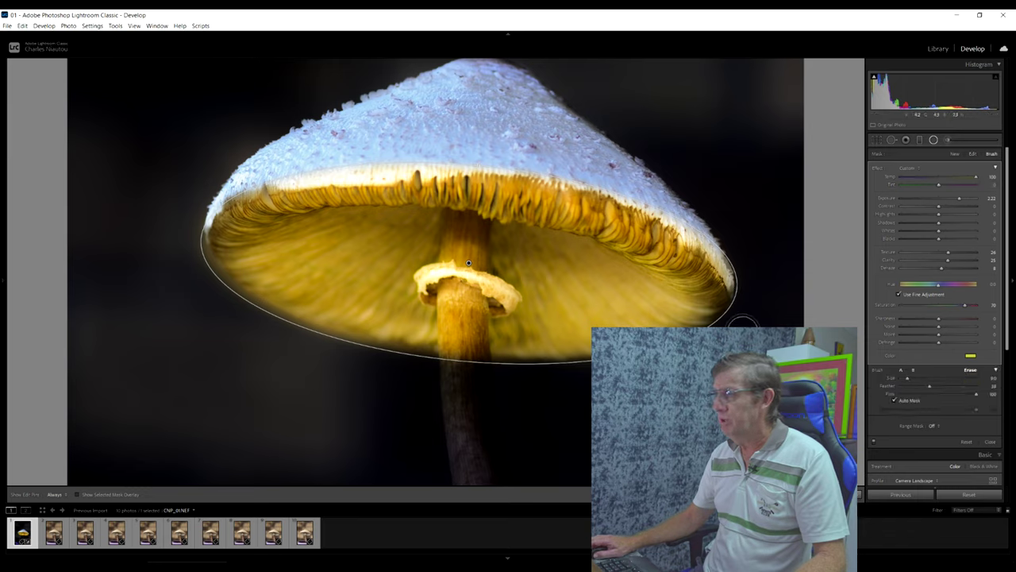
key(h)
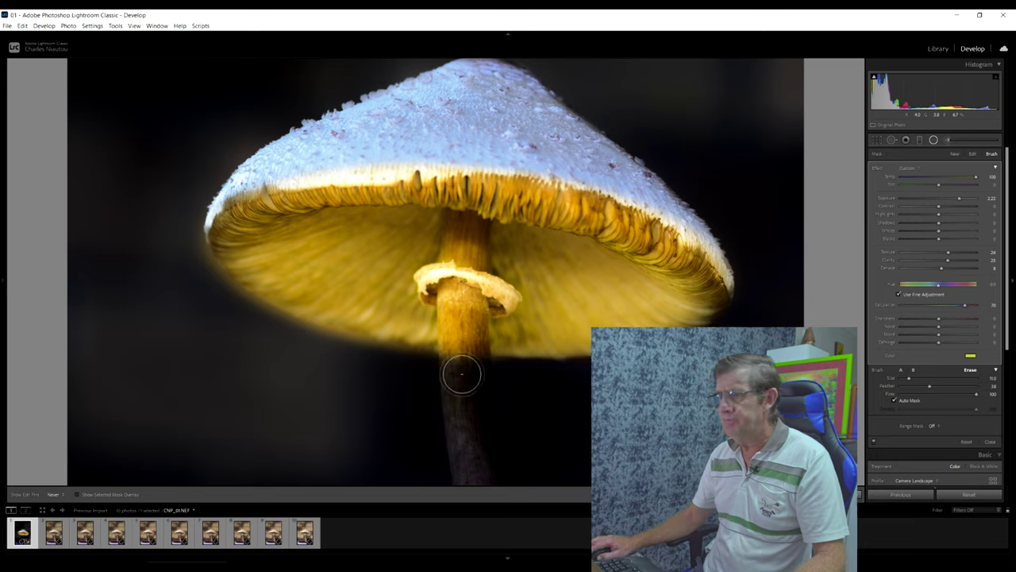
key(a)
key(shift+bracketleft)
key(h)
key(a)
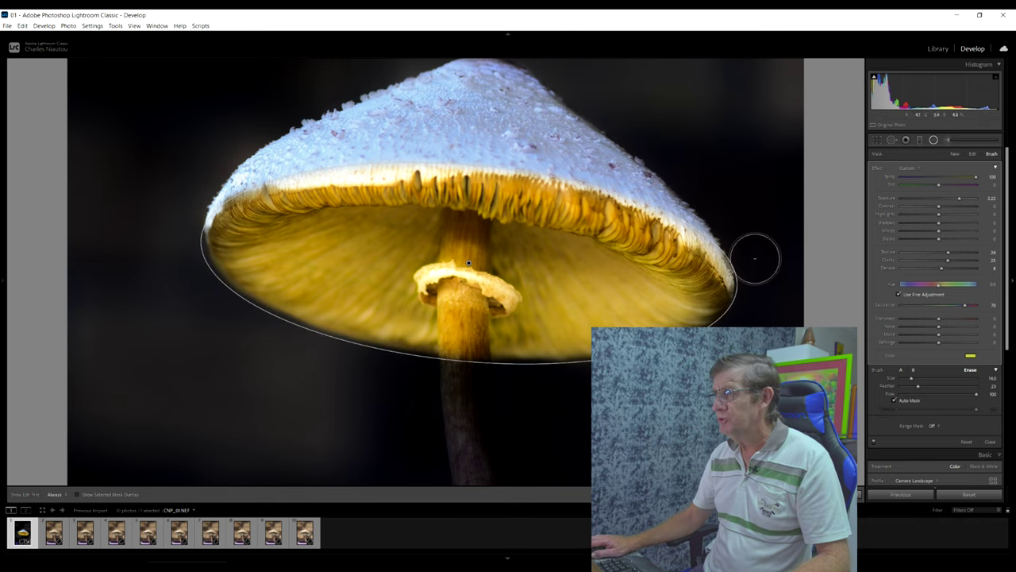
key(h)
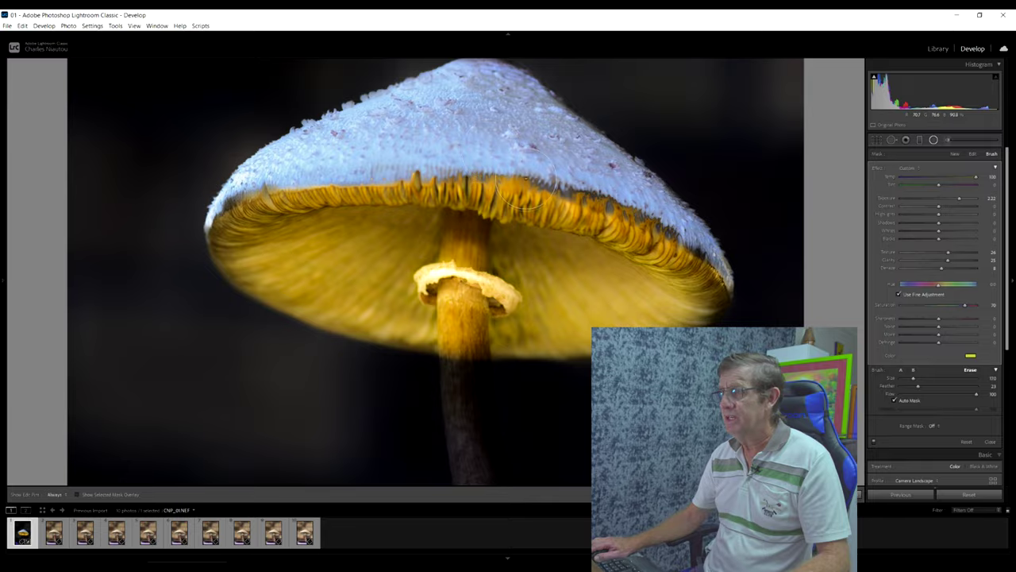
key(h)
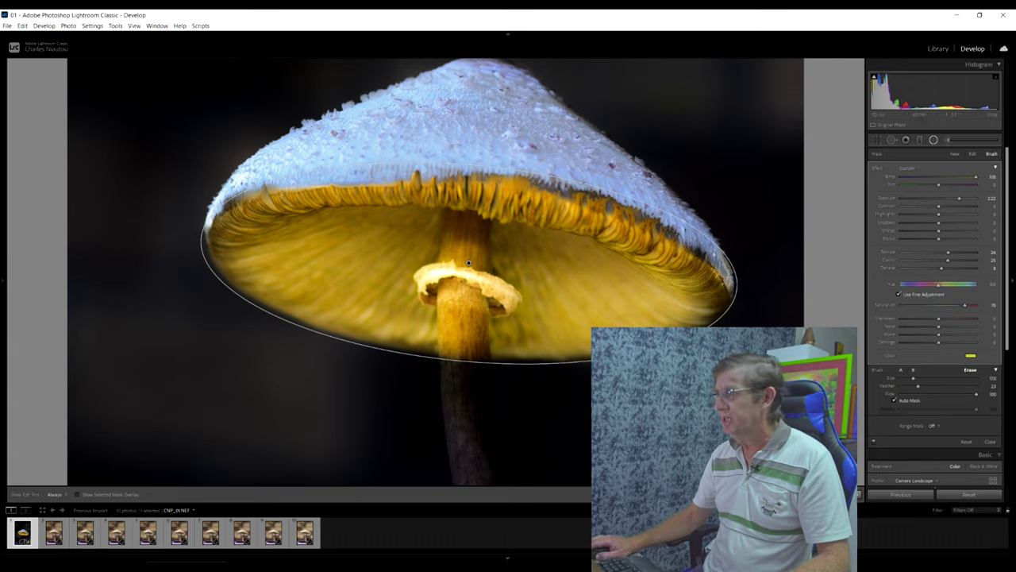
click(990, 441)
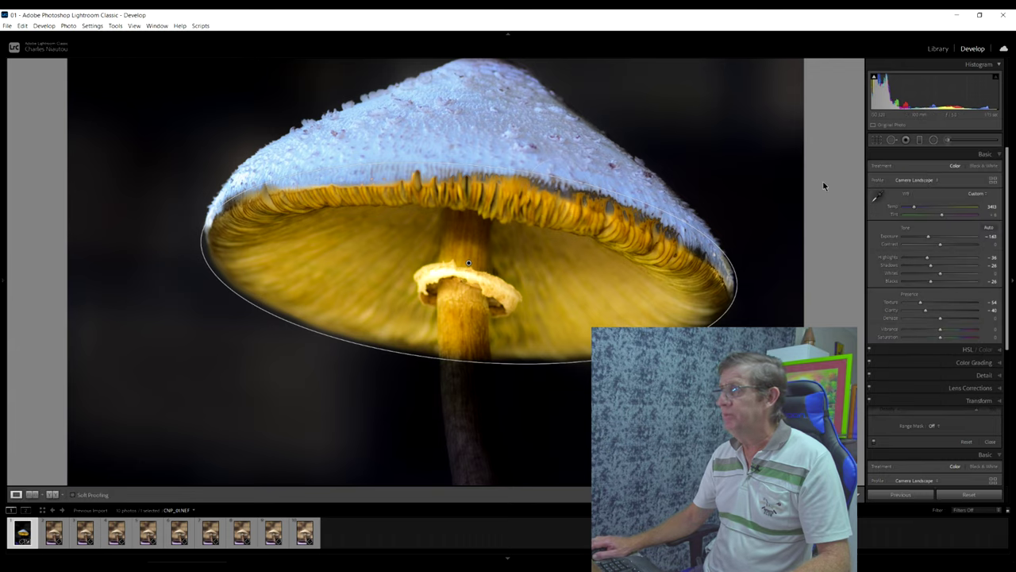
Step: Reopen the cap's Adjustment Brush mask and touch up its coverage along the dark gap between the cap's lower rim and the gills
click(950, 142)
click(479, 80)
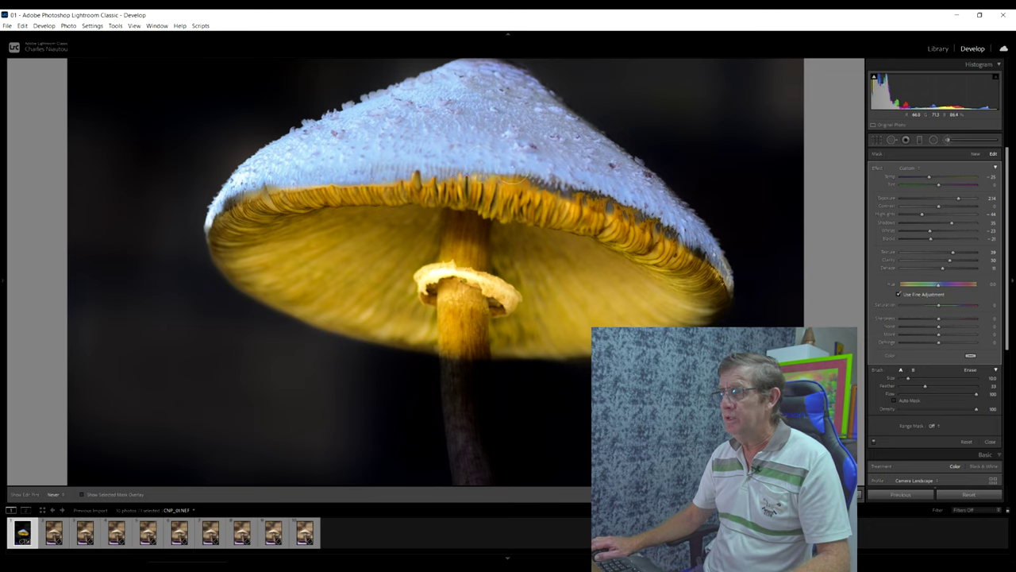
key(alt)
key(h)
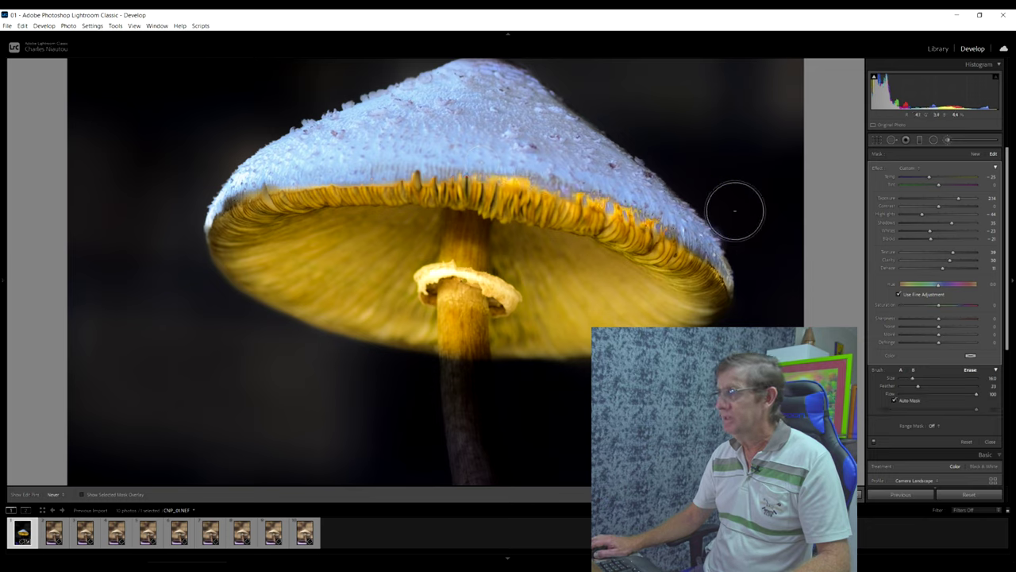
Step: Erase the underside radial mask's remaining spill along the cap's lower rim with the Auto Mask brush, and return to the cap's Adjustment Brush mask
click(935, 140)
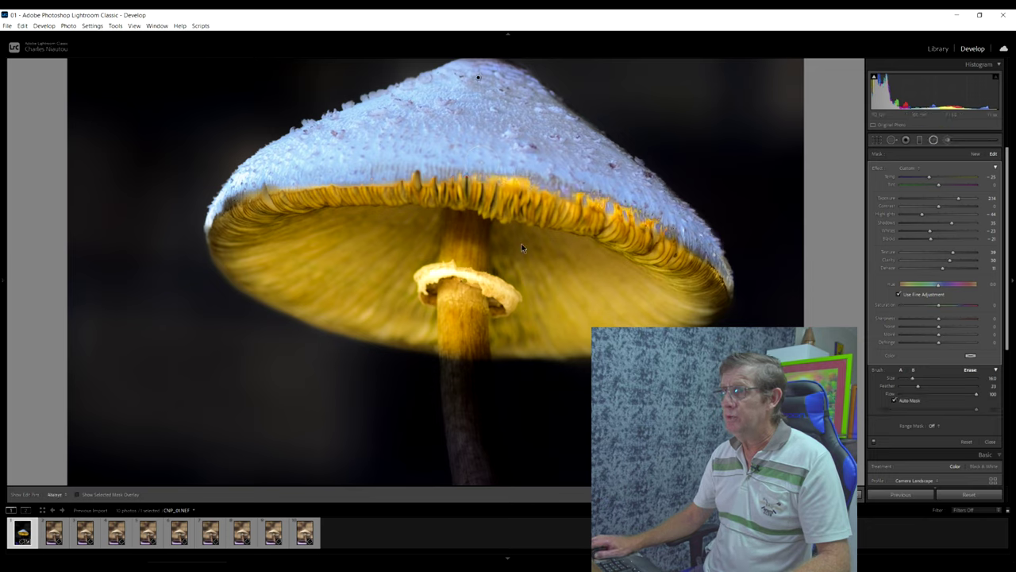
click(468, 263)
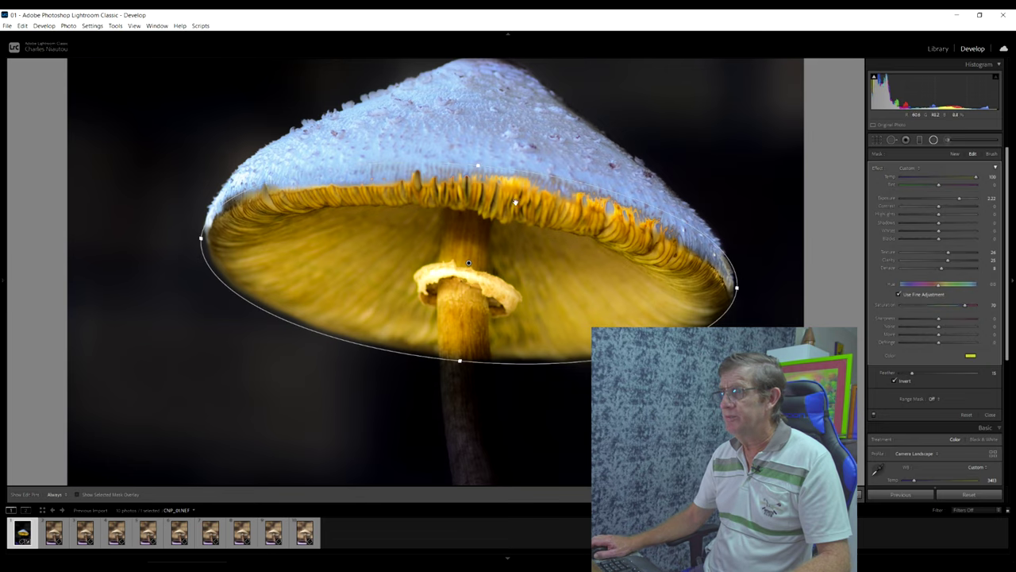
click(992, 154)
click(970, 370)
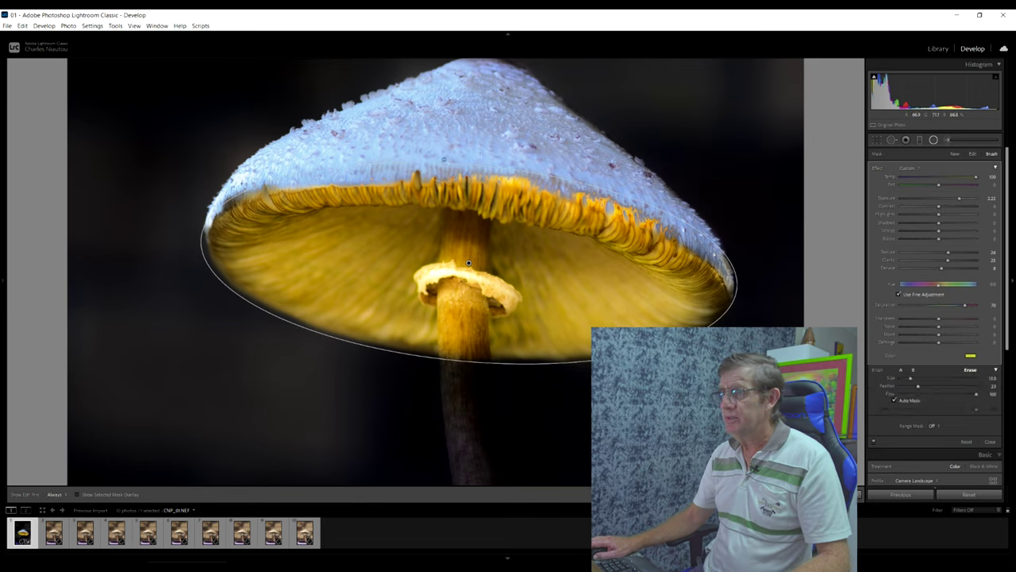
key(h)
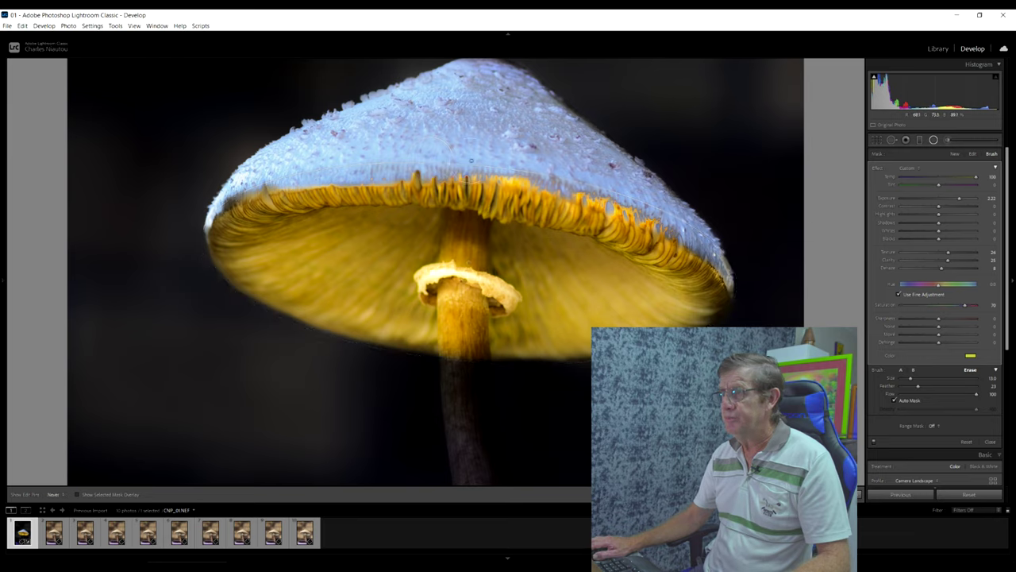
key(h)
key(Escape)
click(682, 229)
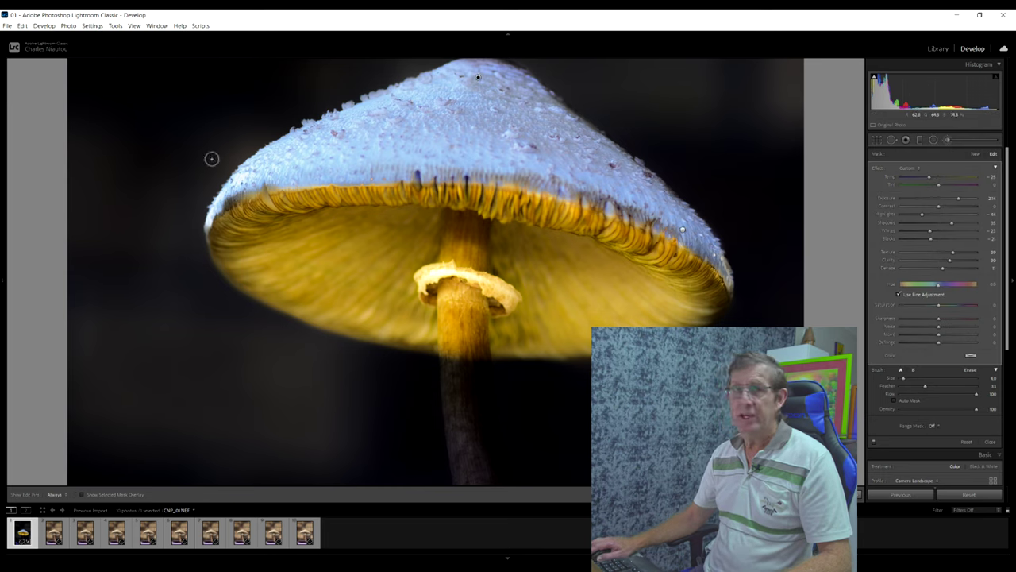
Step: Erase the stem and its ring from the underside radial mask with an Auto Mask brush, and close the filter
click(468, 262)
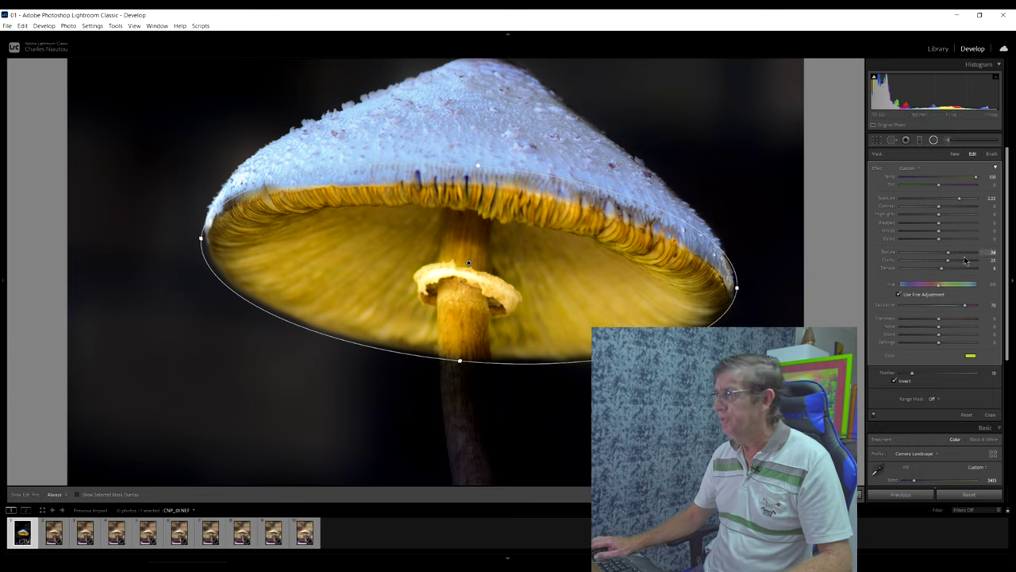
click(990, 154)
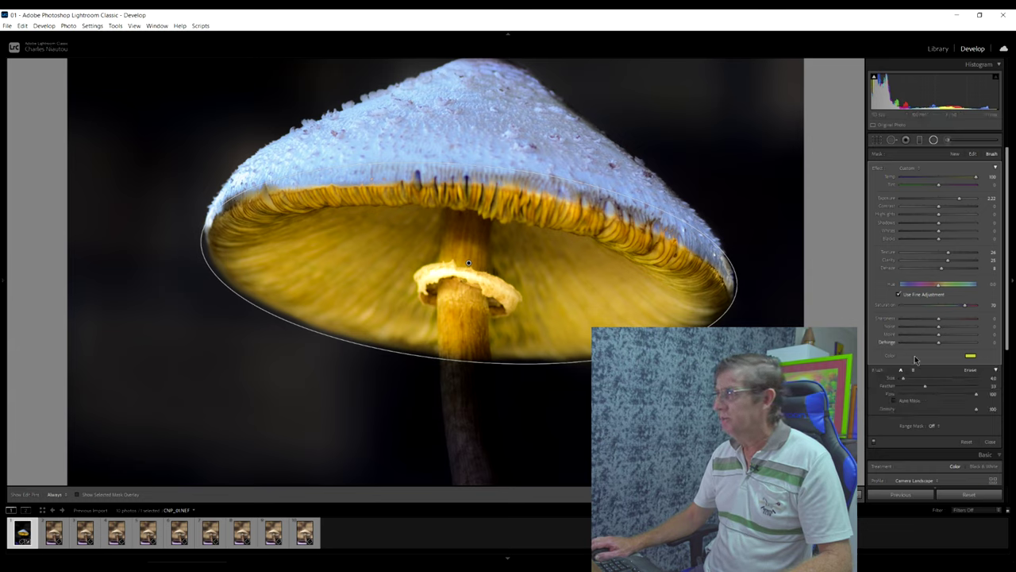
click(972, 370)
click(899, 401)
mouse_move(454, 224)
mouse_down()
mouse_move(450, 217)
mouse_move(463, 219)
mouse_move(478, 240)
mouse_up()
key(h)
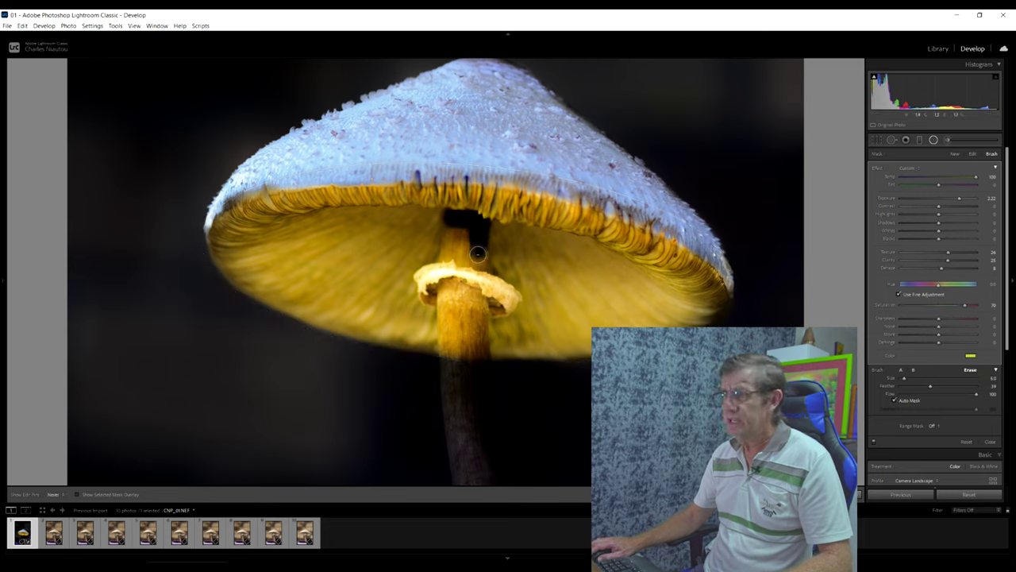
drag(479, 311, 482, 379)
mouse_move(450, 222)
mouse_down()
mouse_move(433, 294)
mouse_move(457, 335)
mouse_move(466, 273)
mouse_move(448, 311)
mouse_move(467, 243)
mouse_move(486, 299)
mouse_up()
key(h)
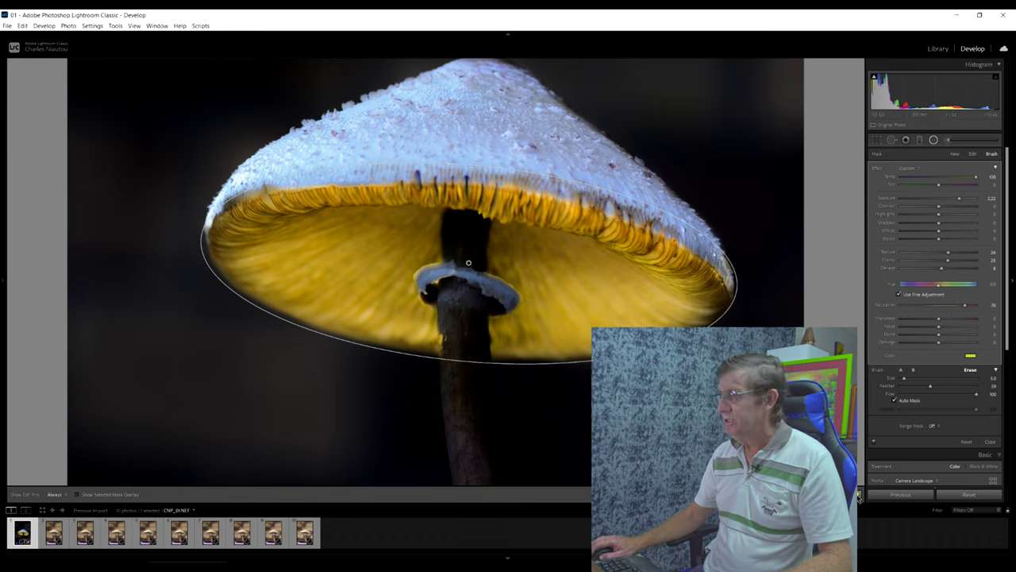
key(shift+m)
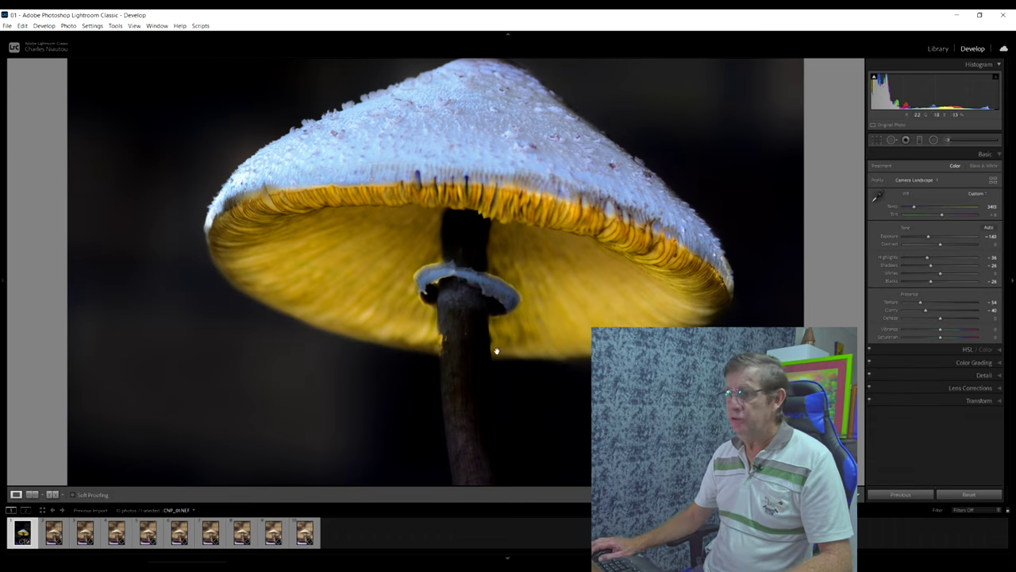
Step: Start a new Adjustment Brush mask with the mask overlay shown, and paint over the upper stem and ring using Auto Mask
click(949, 141)
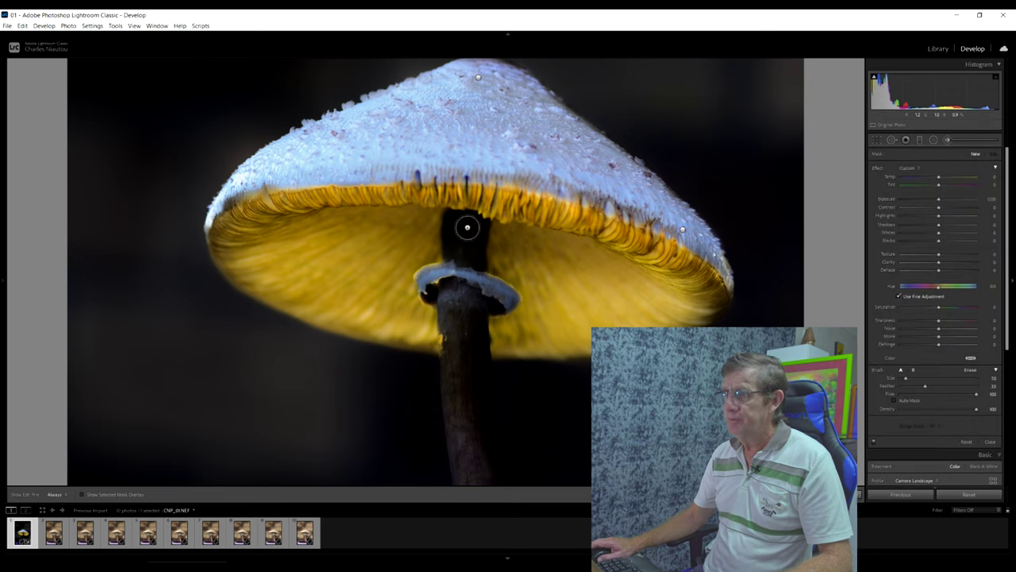
click(141, 494)
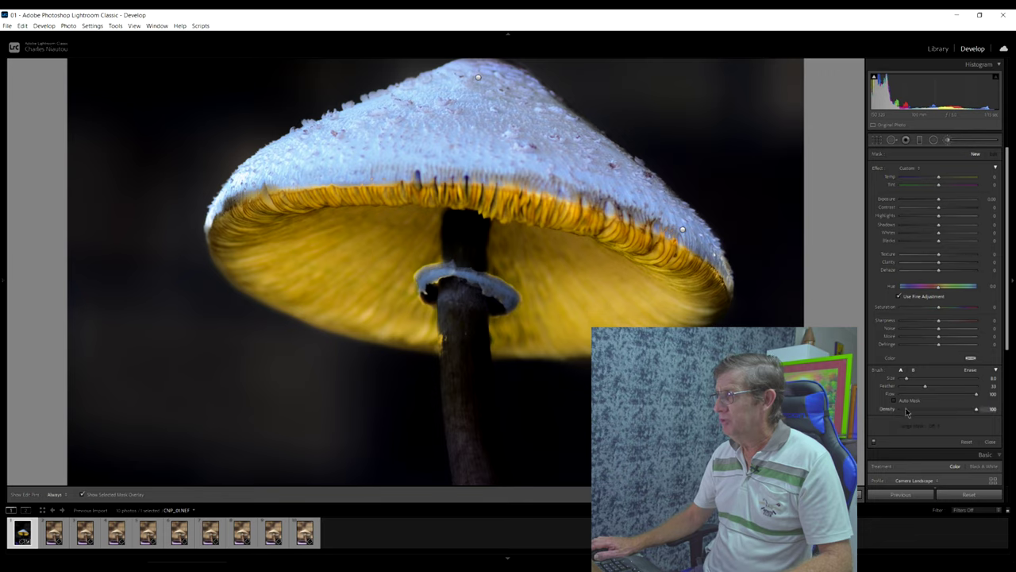
mouse_move(447, 227)
mouse_down()
mouse_move(478, 225)
mouse_move(471, 270)
mouse_move(494, 296)
mouse_move(433, 281)
mouse_move(451, 270)
mouse_move(458, 240)
mouse_move(465, 292)
mouse_up()
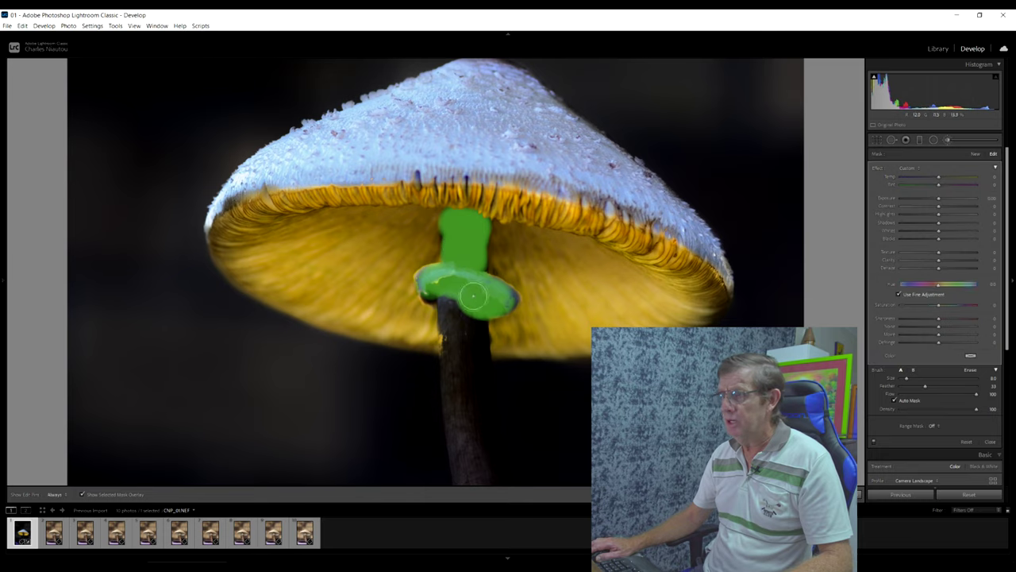
key(h)
mouse_move(463, 291)
mouse_down()
mouse_move(456, 362)
mouse_move(473, 321)
mouse_move(476, 331)
mouse_move(487, 481)
mouse_up()
drag(457, 388, 470, 481)
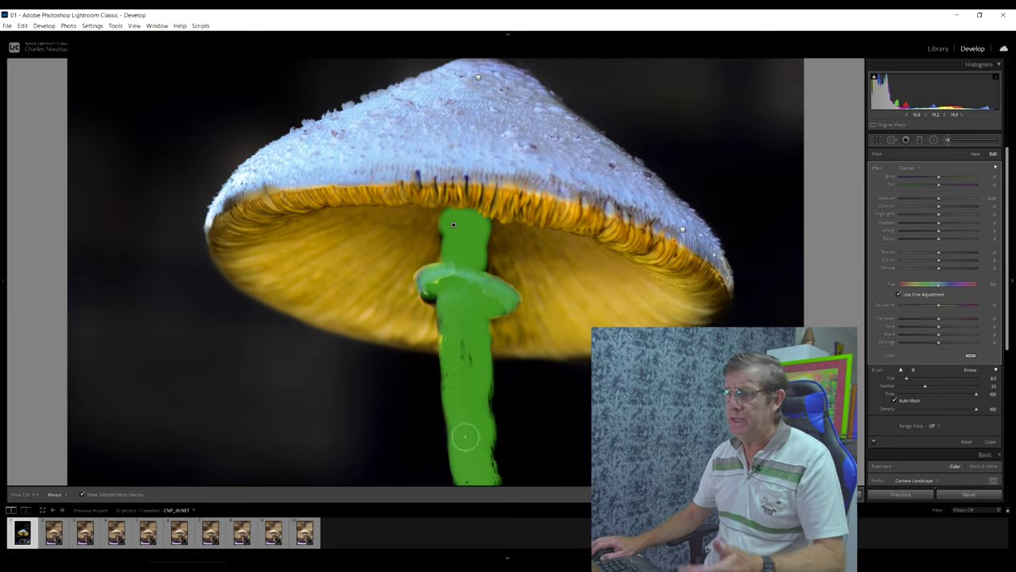
Step: Extend the stem's brush mask down to the stem's base at the soil, hide the mask overlay, and close the brush
key(k)
drag(468, 390, 457, 167)
click(458, 168)
key(k)
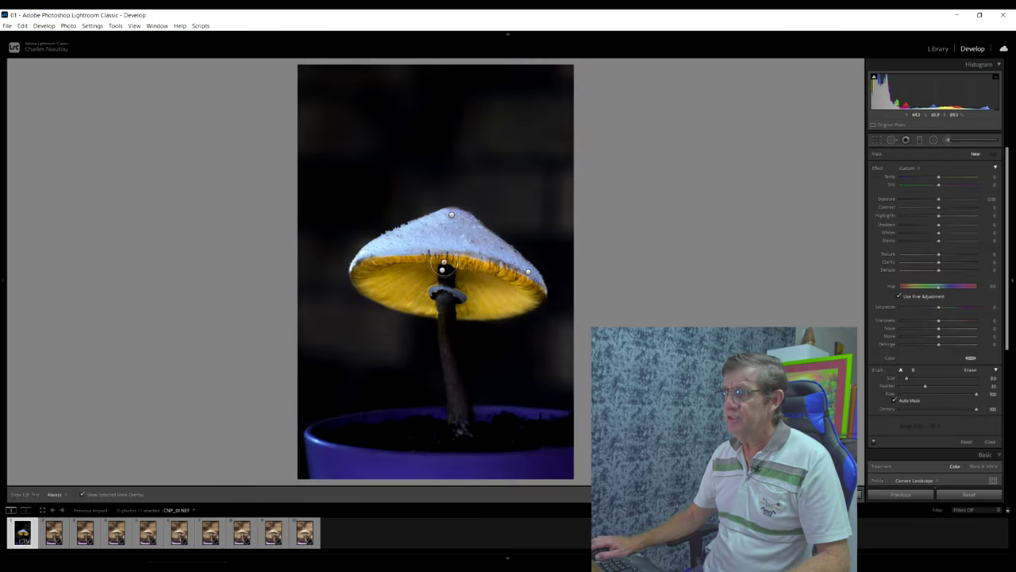
drag(443, 272, 441, 373)
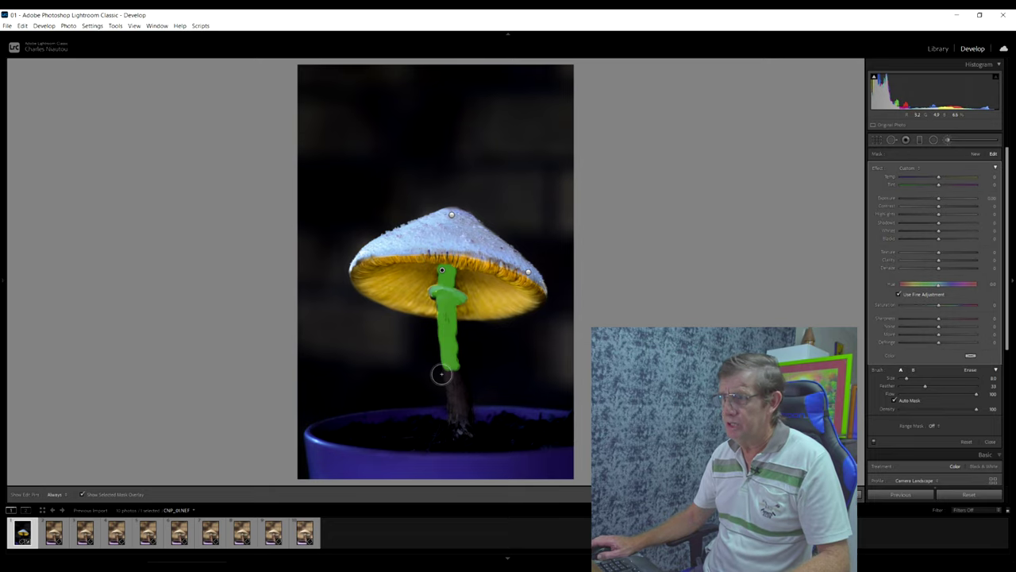
key(z)
click(132, 490)
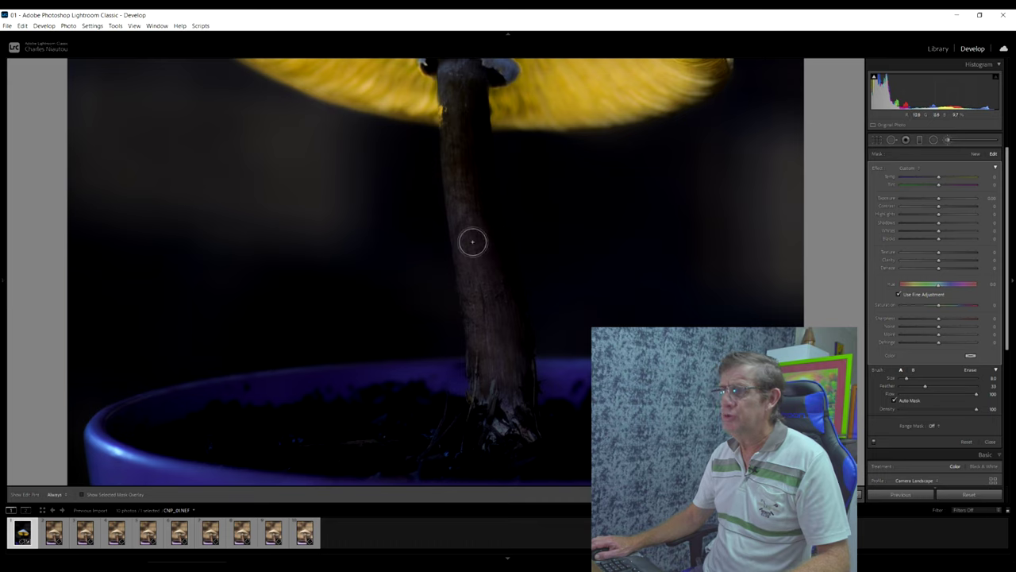
key(k)
key(z)
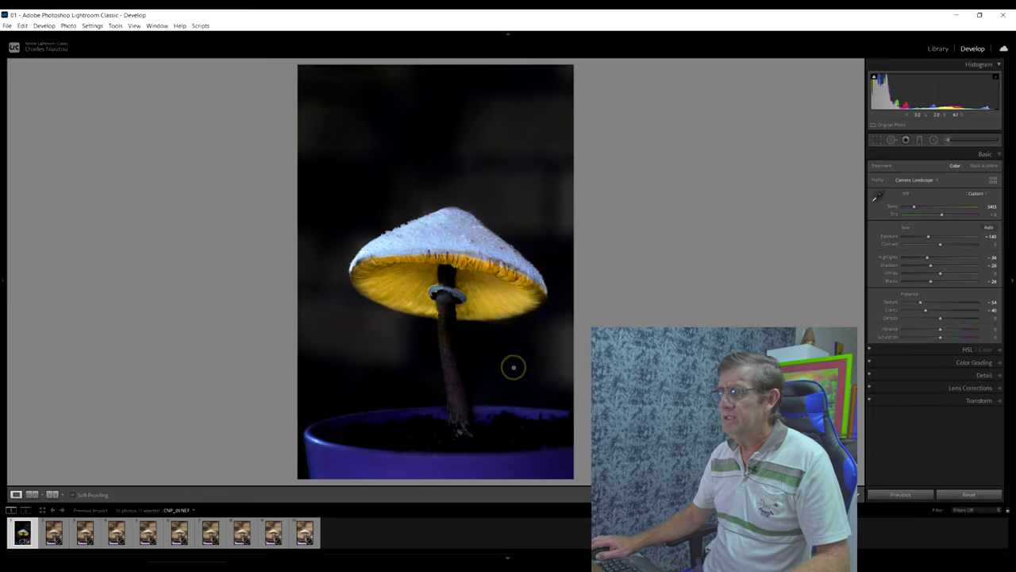
Step: Set the stem mask's Exposure to about 2.05, Temp 30, Highlights -59, Blacks -23, Texture 29, Clarity 30 and Dehaze 8
click(946, 140)
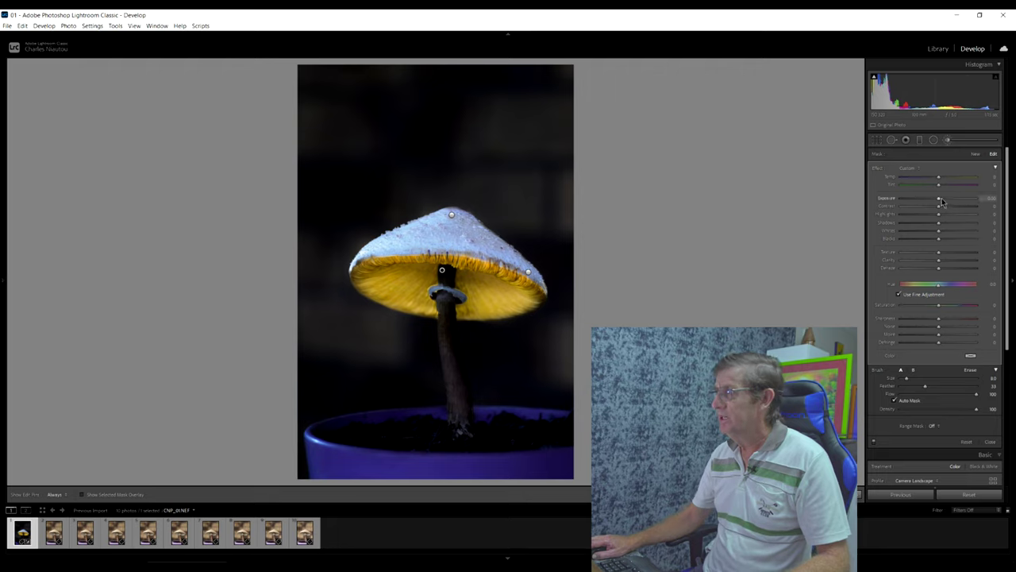
drag(941, 201, 960, 201)
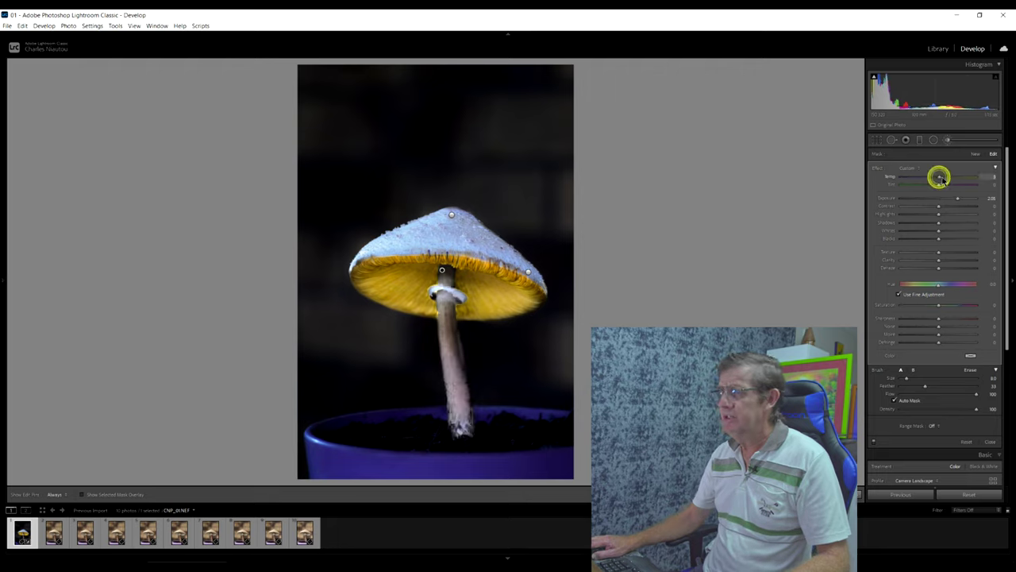
drag(938, 213, 918, 215)
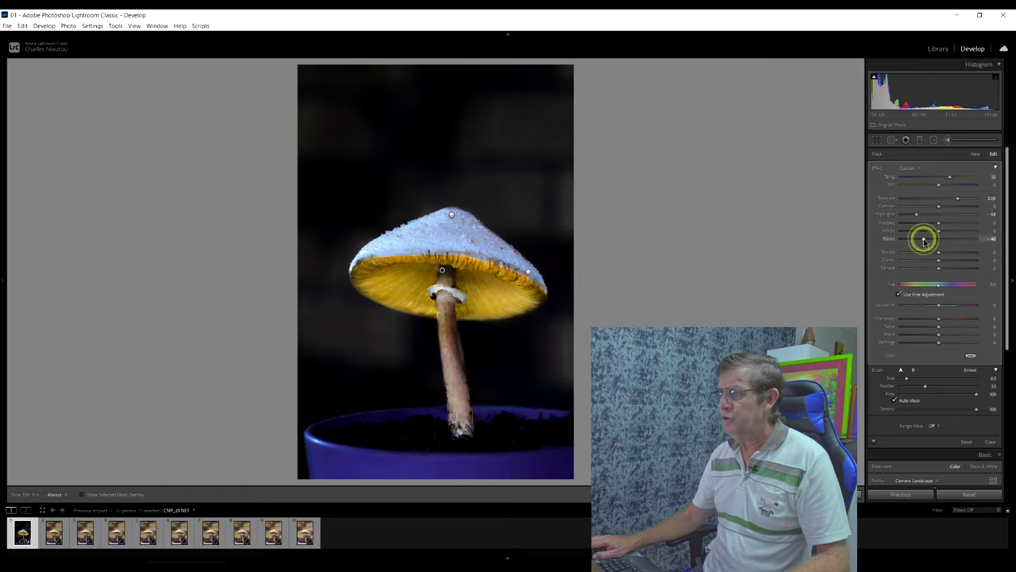
drag(937, 253, 944, 254)
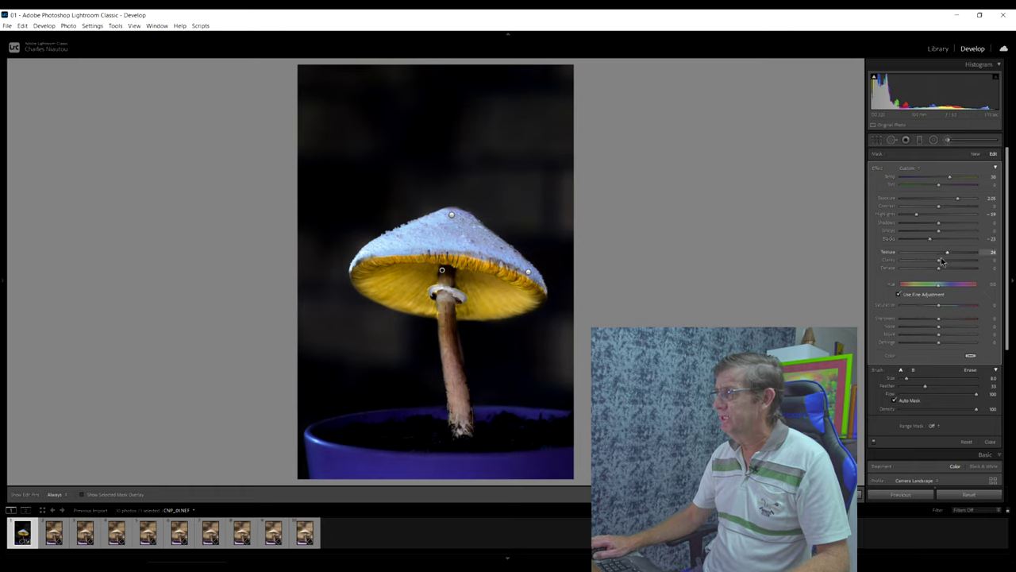
drag(940, 262, 949, 260)
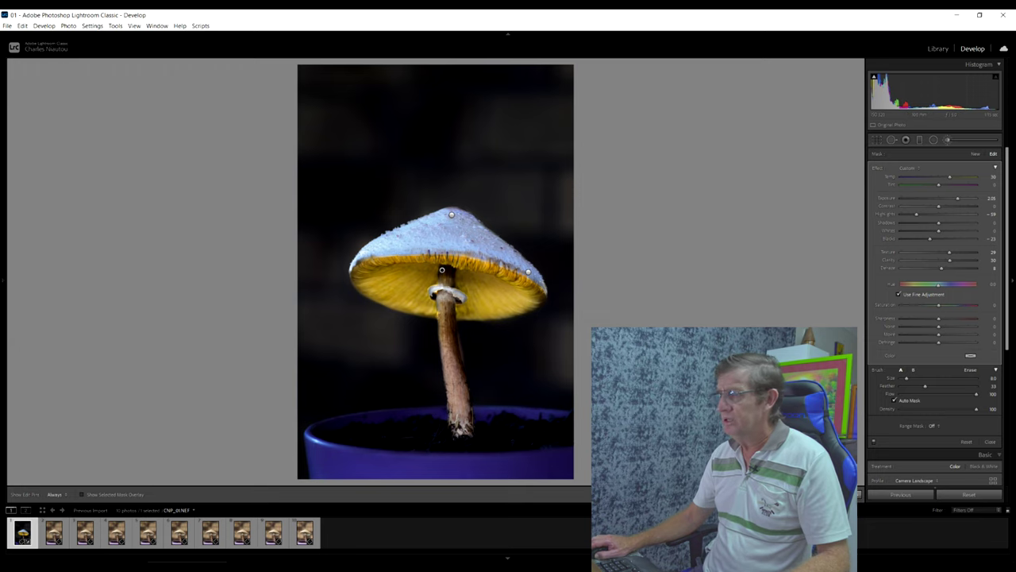
Step: Add a new Adjustment Brush mask on the dark stem section above the ring, and raise its Exposure to about 0.8
key(k)
mouse_move(448, 292)
mouse_down()
mouse_move(471, 338)
mouse_move(471, 311)
mouse_up()
click(946, 142)
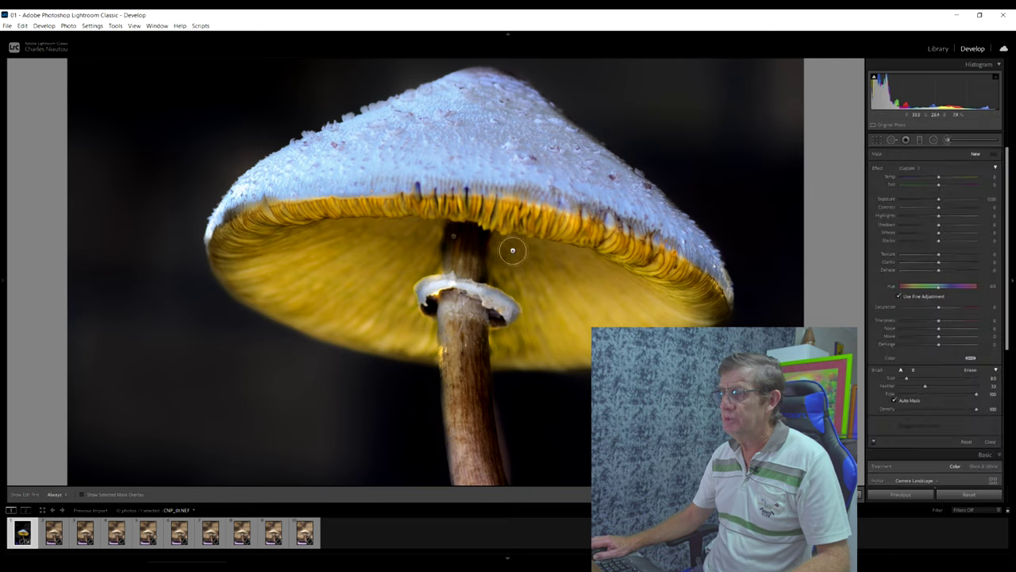
key(h)
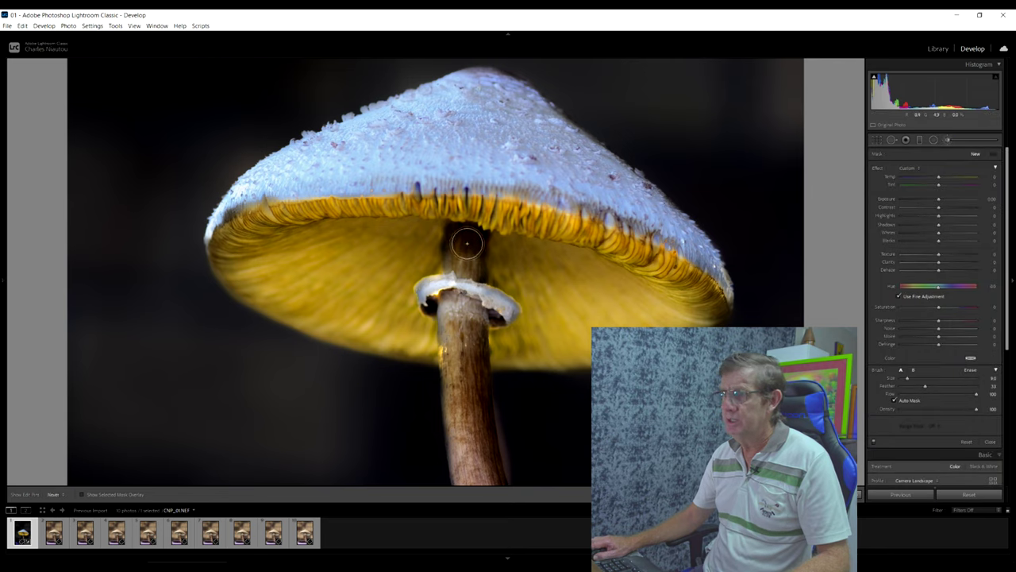
click(466, 244)
drag(945, 203, 944, 203)
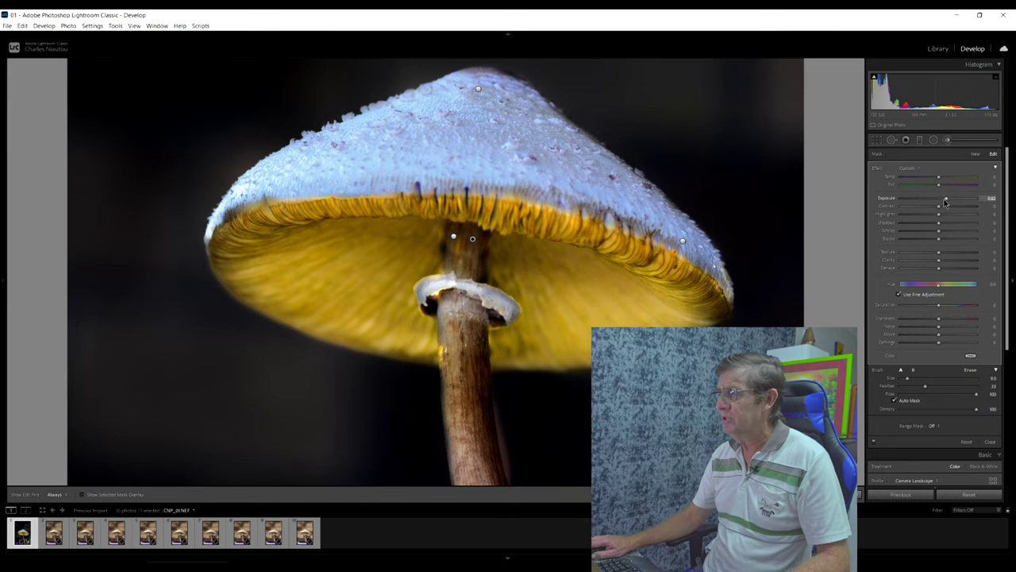
key(k)
key(z)
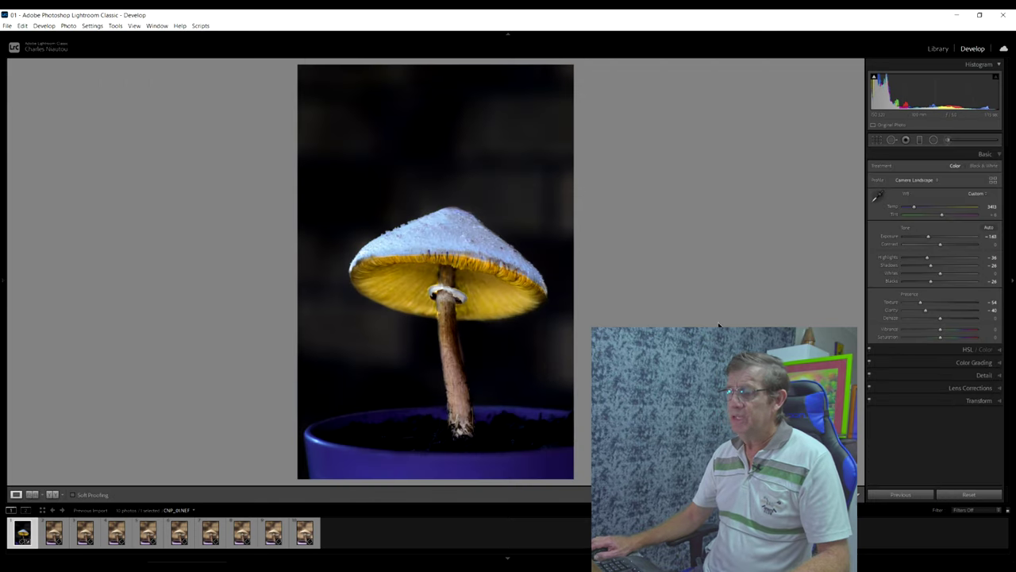
Step: Erase the stem mask's spill beyond the stem's right edge with the Auto Mask eraser, and close the brush
click(457, 362)
drag(503, 193, 516, 327)
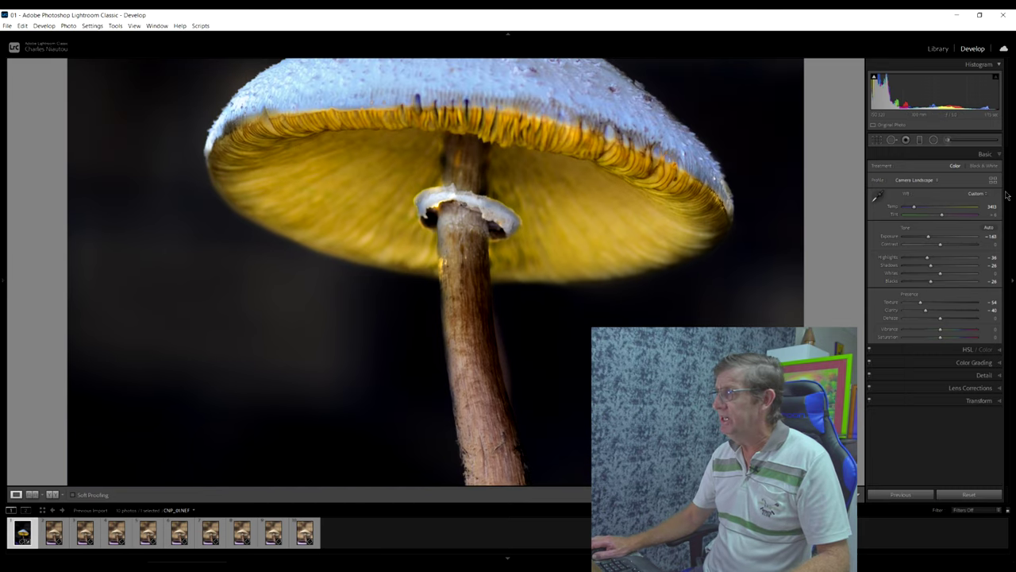
click(983, 143)
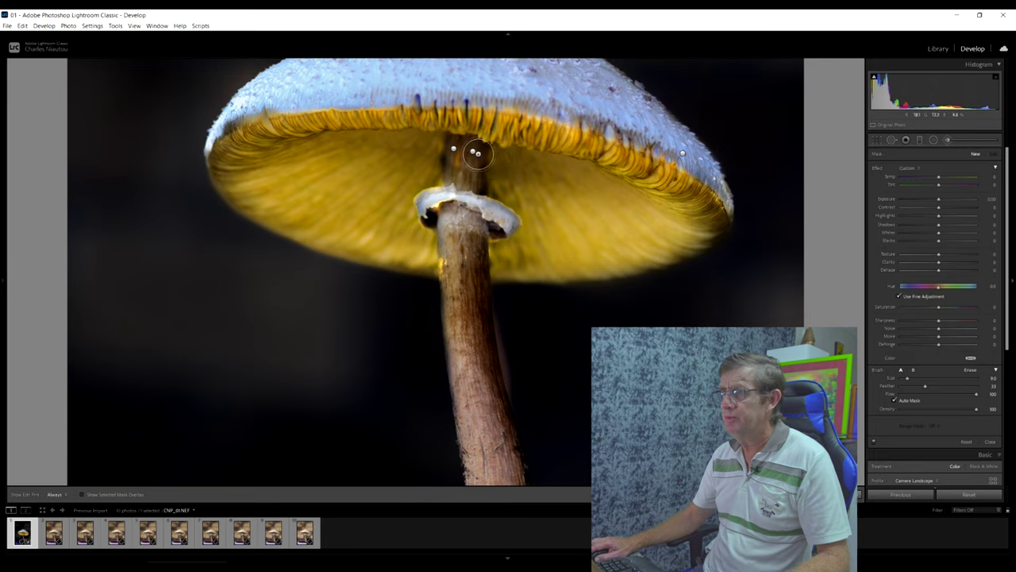
click(473, 152)
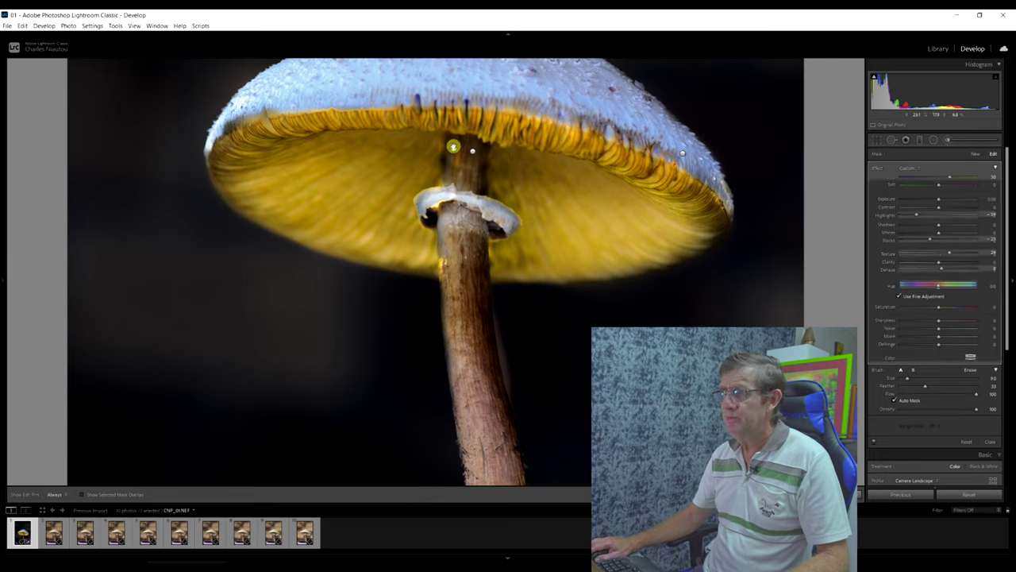
click(970, 370)
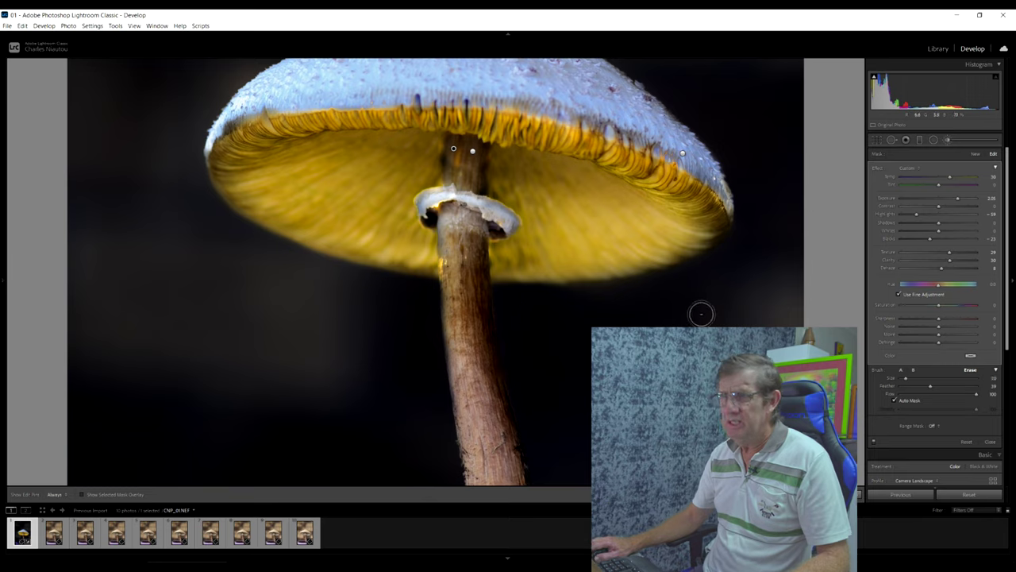
key(Escape)
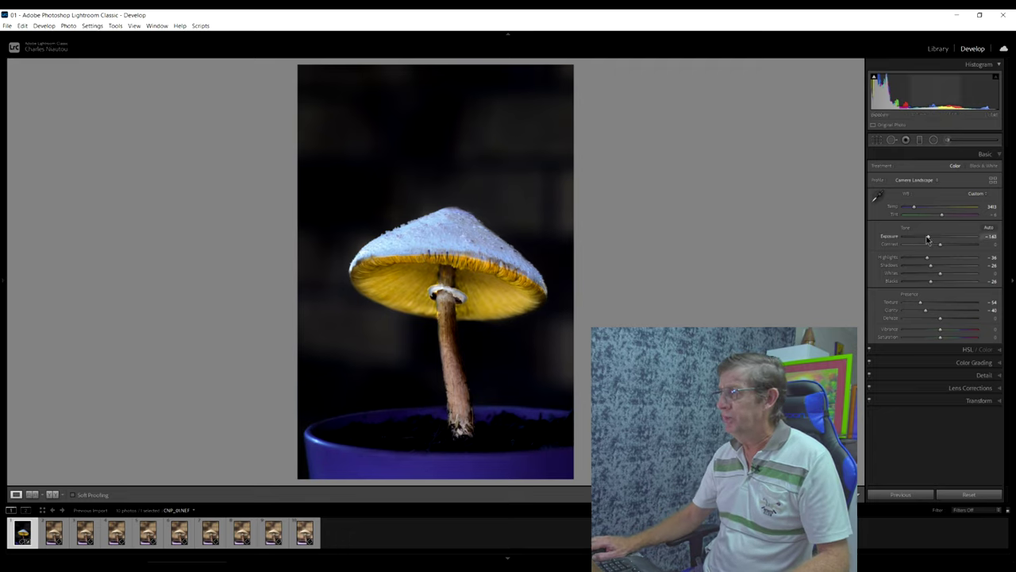
Step: Brighten the whole photo slightly by setting the global Exposure to -1.28
drag(927, 237, 933, 240)
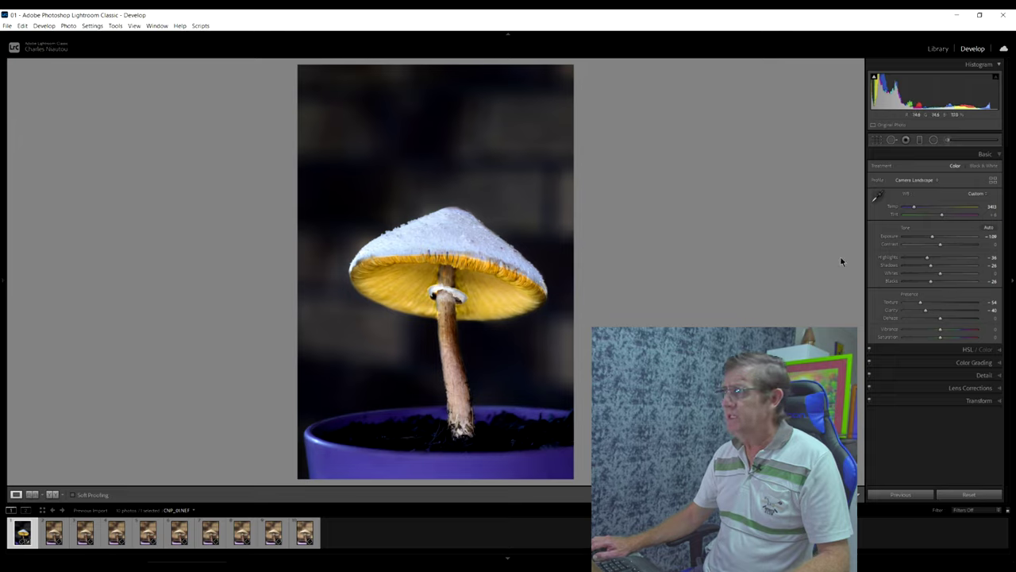
click(932, 237)
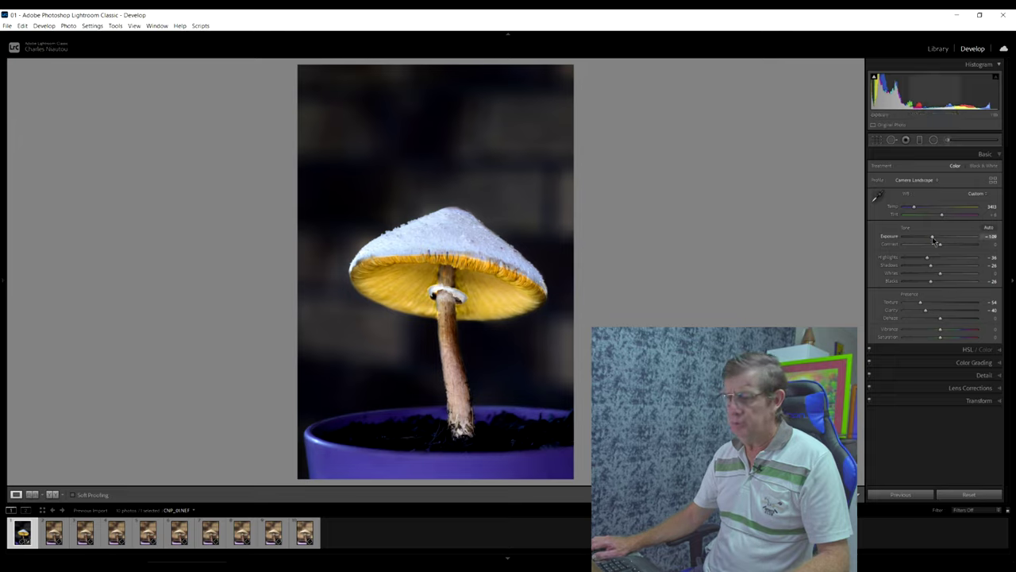
drag(933, 237, 930, 238)
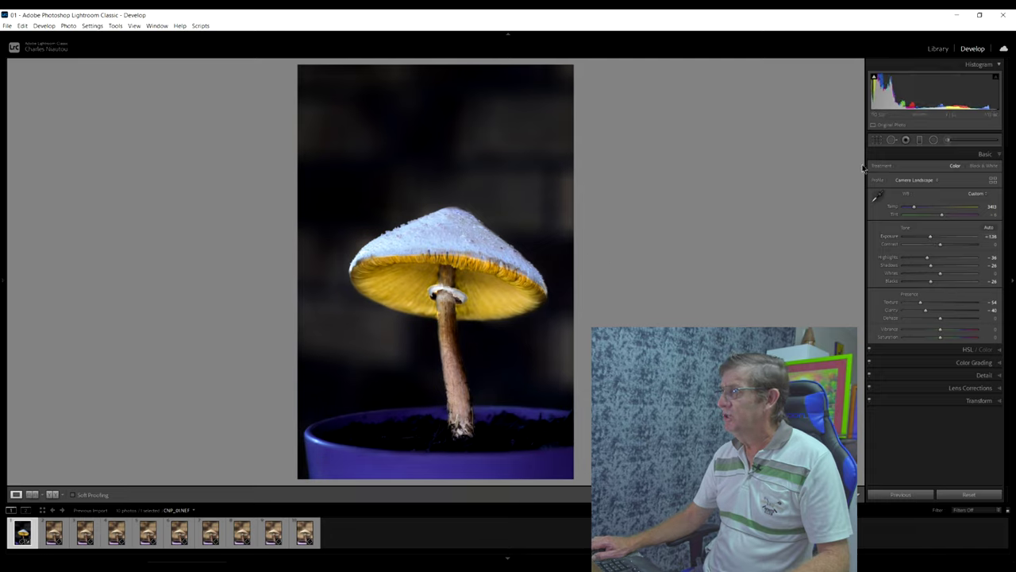
Step: Fine-tune the mushroom cap's brush mask by lowering its Exposure slightly
click(943, 141)
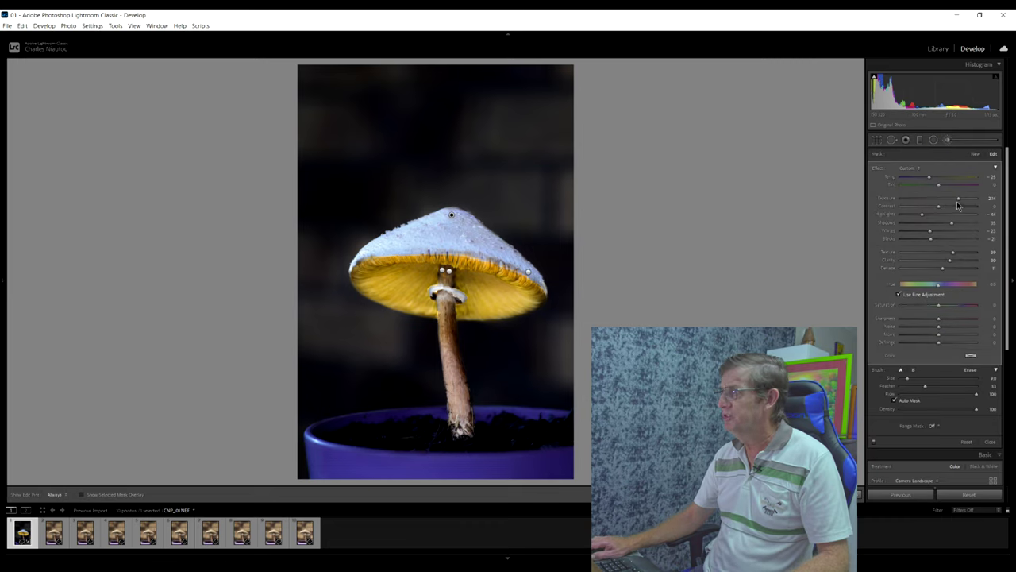
drag(958, 202, 956, 203)
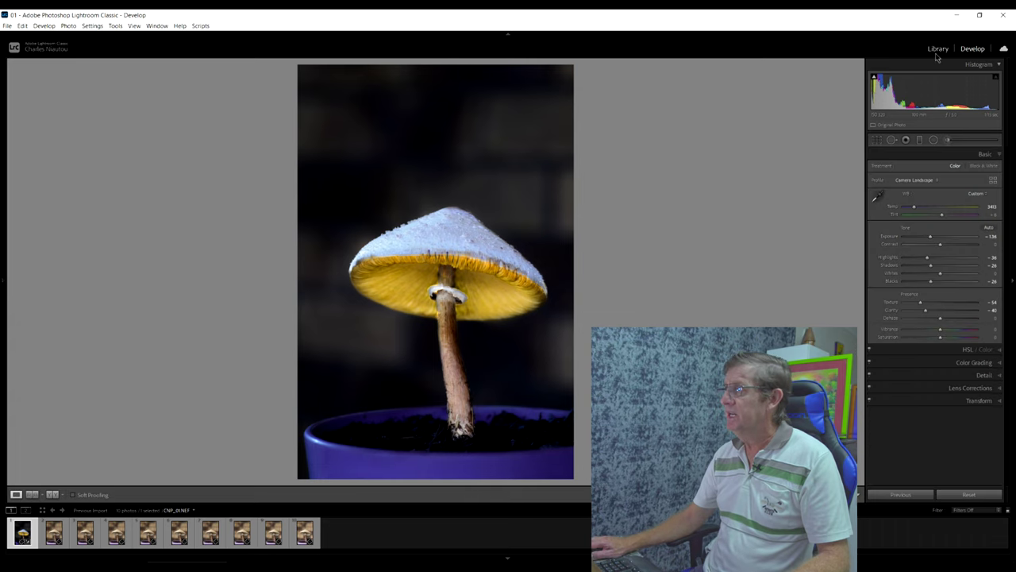
Step: Synchronize the first photo's develop settings to all ten photos in the Library, leaving Graduated Filters out
click(938, 49)
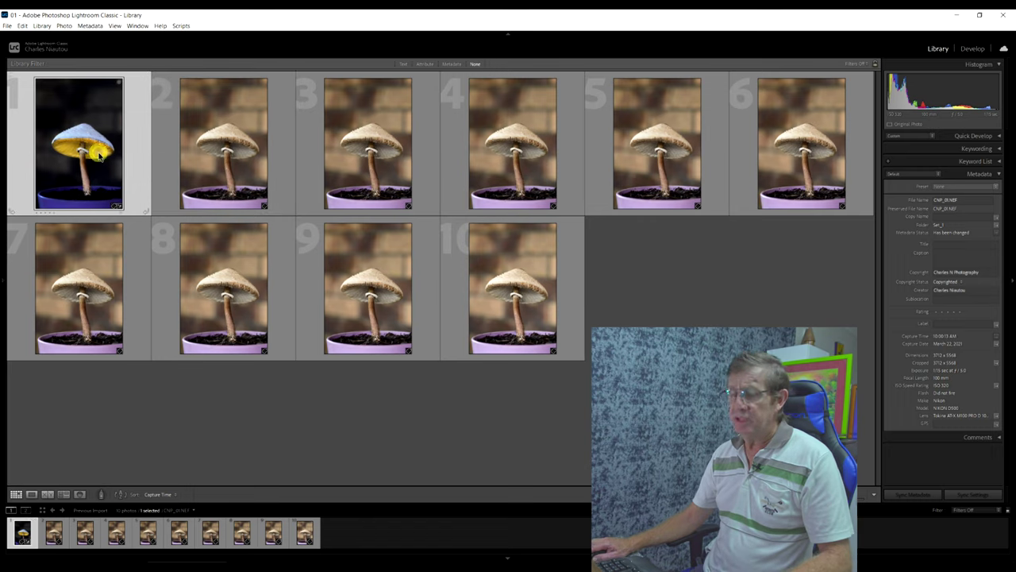
key(ctrl+a)
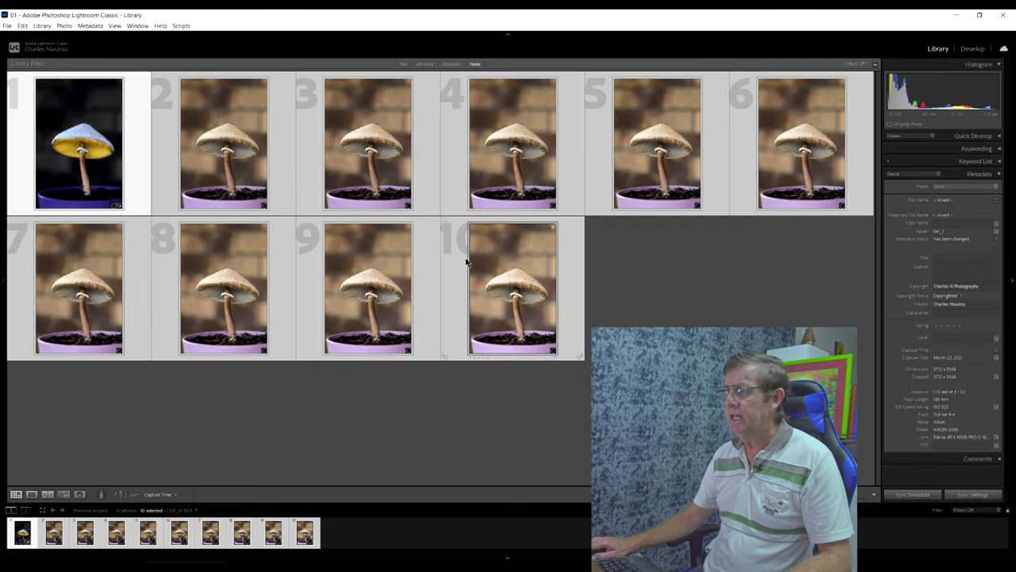
click(983, 495)
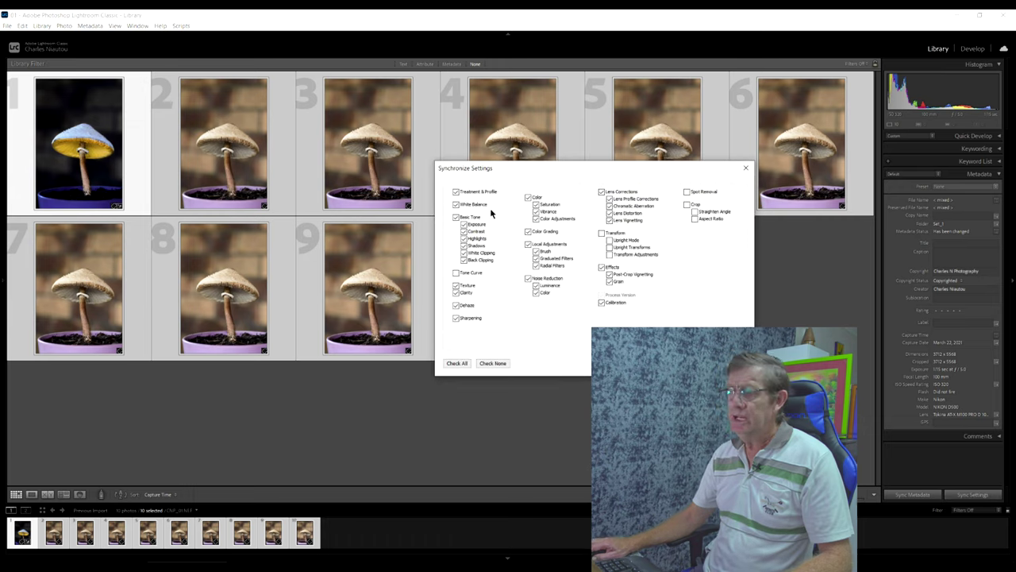
click(536, 258)
click(536, 266)
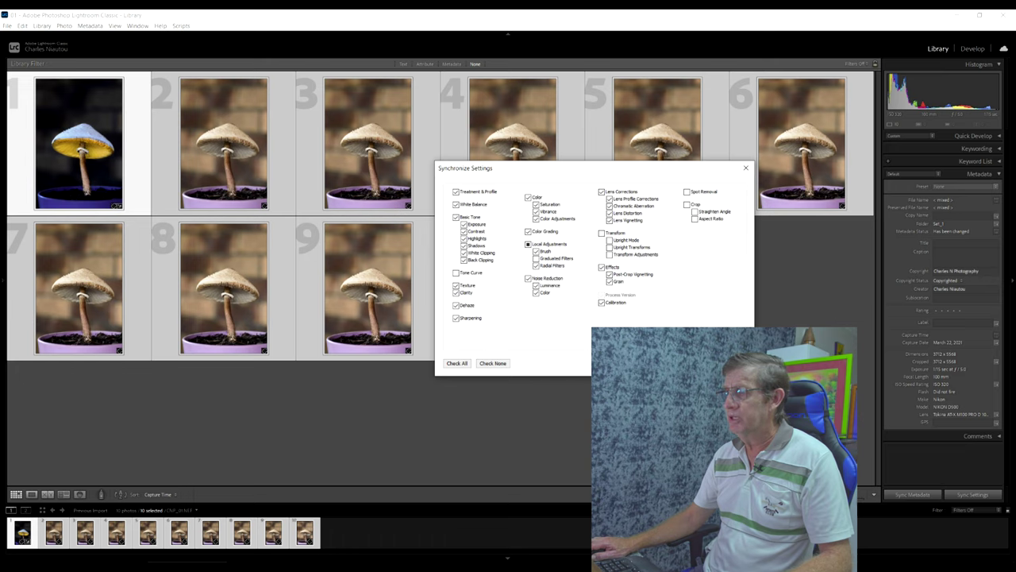
key(Return)
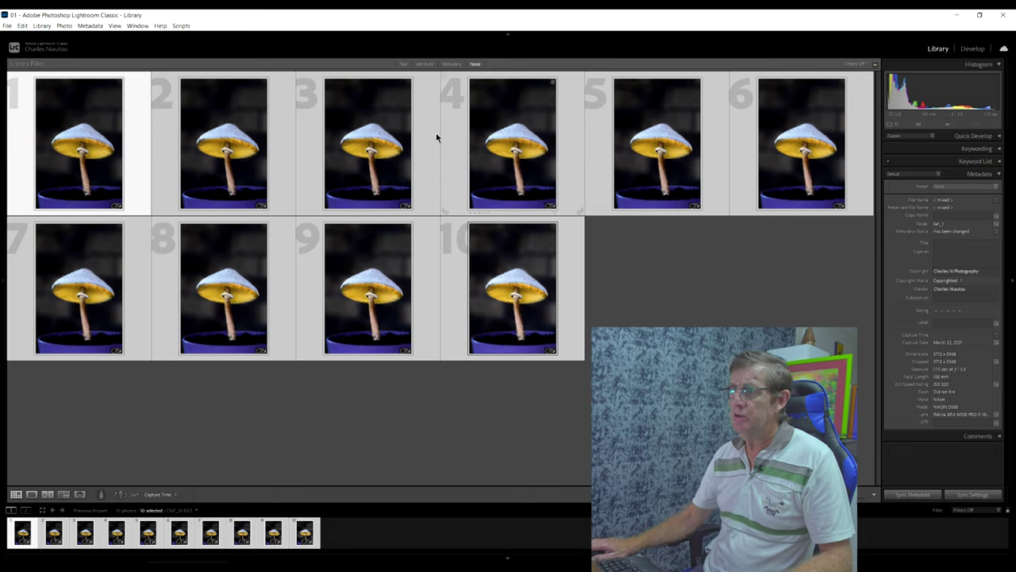
Step: Open all ten synchronized photos as layers of one document in Photoshop
right_click(369, 152)
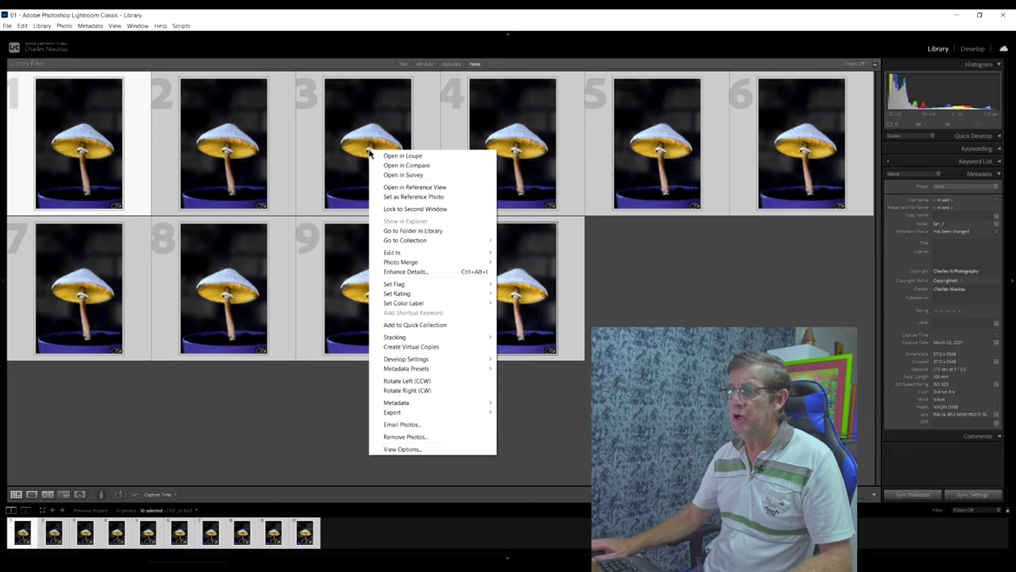
mouse_move(418, 252)
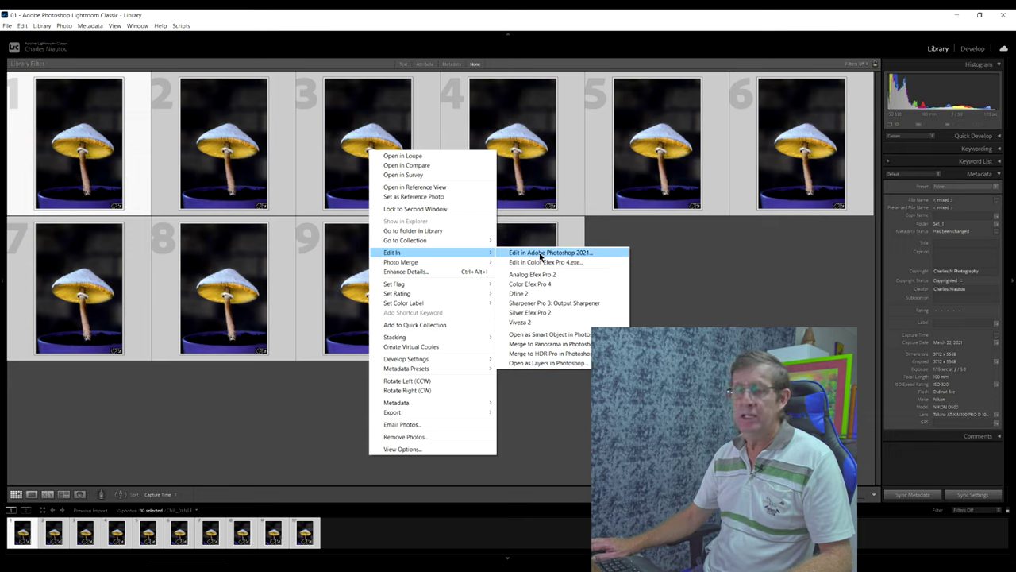
click(535, 364)
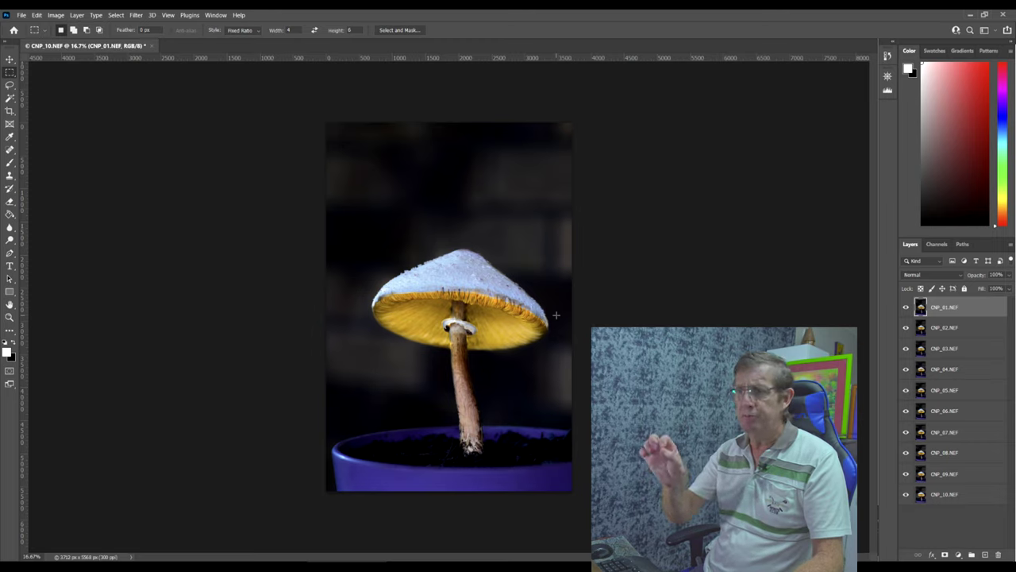
Step: Auto-align all ten layers, CNP_01 to CNP_10, using the Auto projection
shift+click(958, 494)
click(37, 15)
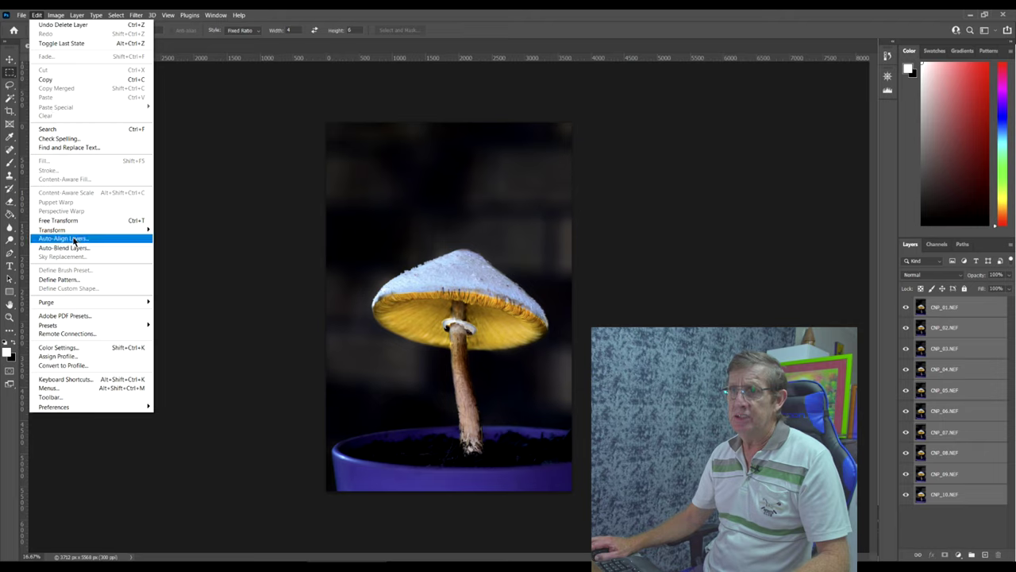
click(74, 238)
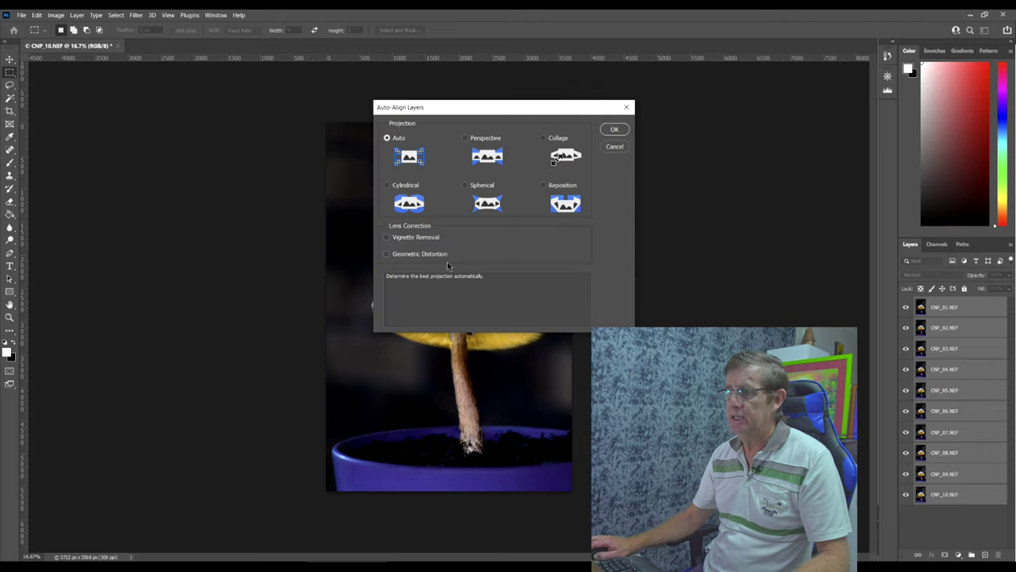
click(612, 130)
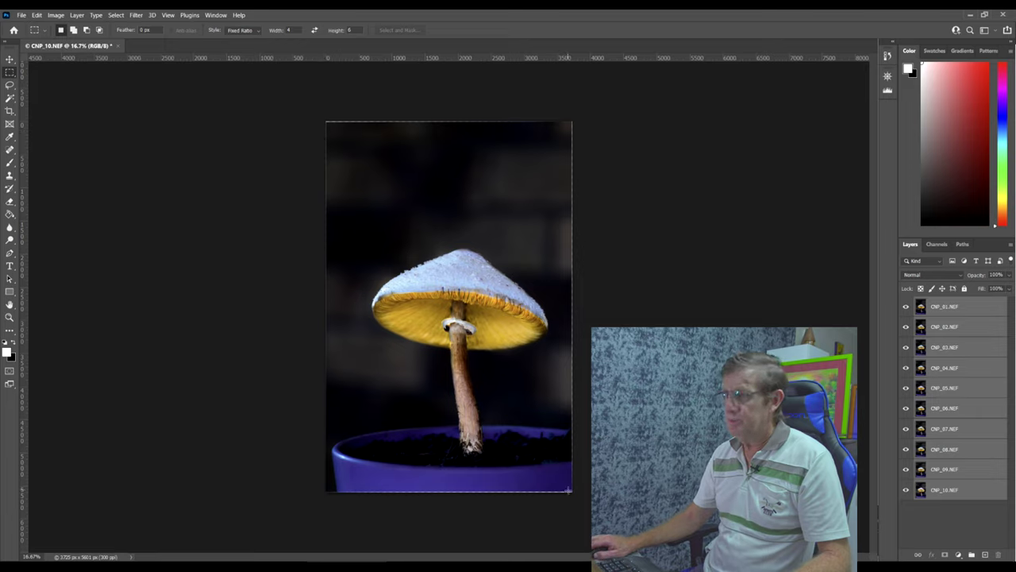
Step: Crop the aligned image with a fixed 4:6 marquee just inside its edges, to about 3630 x 5445 px
drag(569, 490, 327, 120)
click(55, 15)
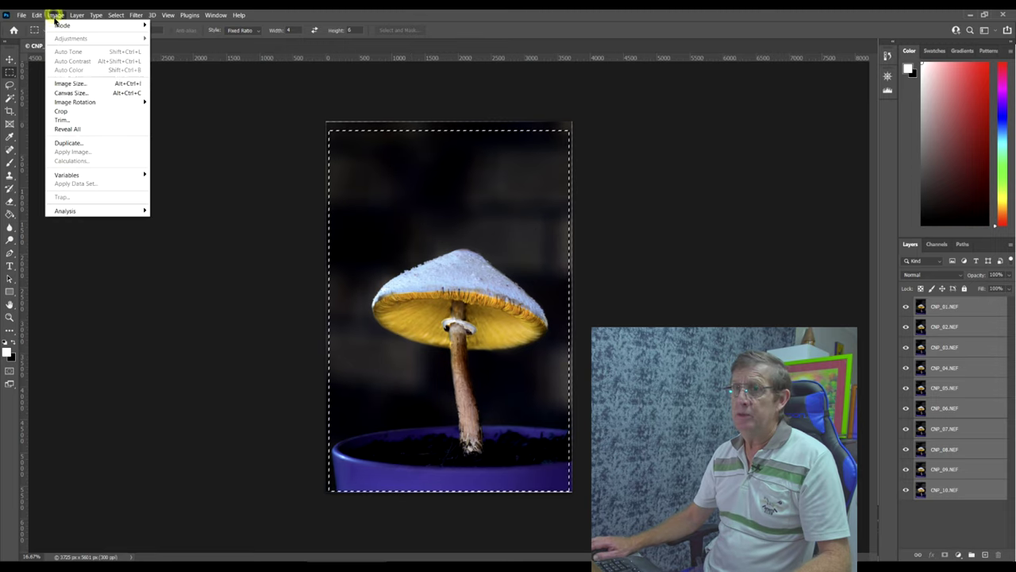
click(62, 111)
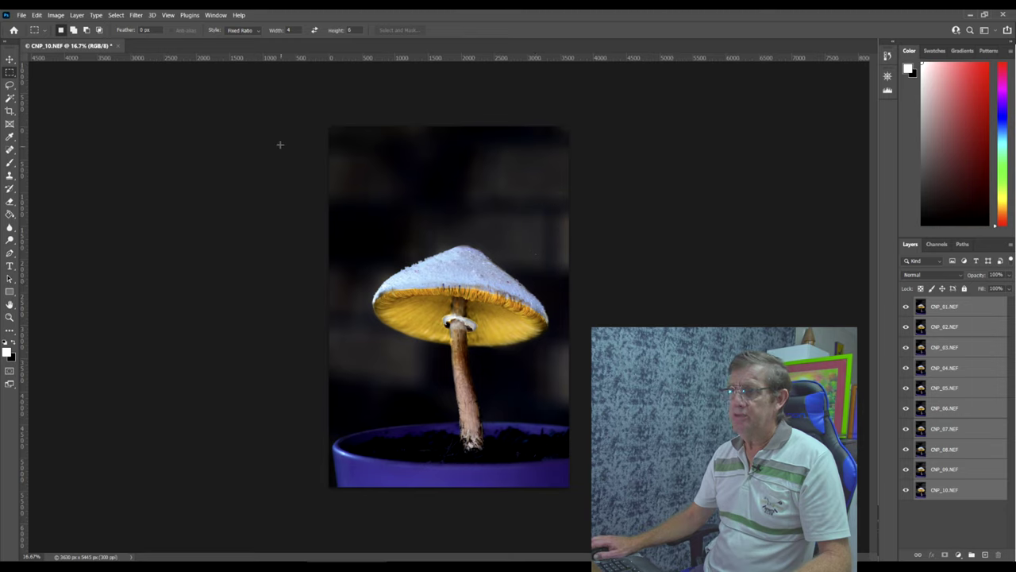
Step: Auto-blend the ten layers as Stack Images with Seamless Tones and Colors enabled
click(36, 15)
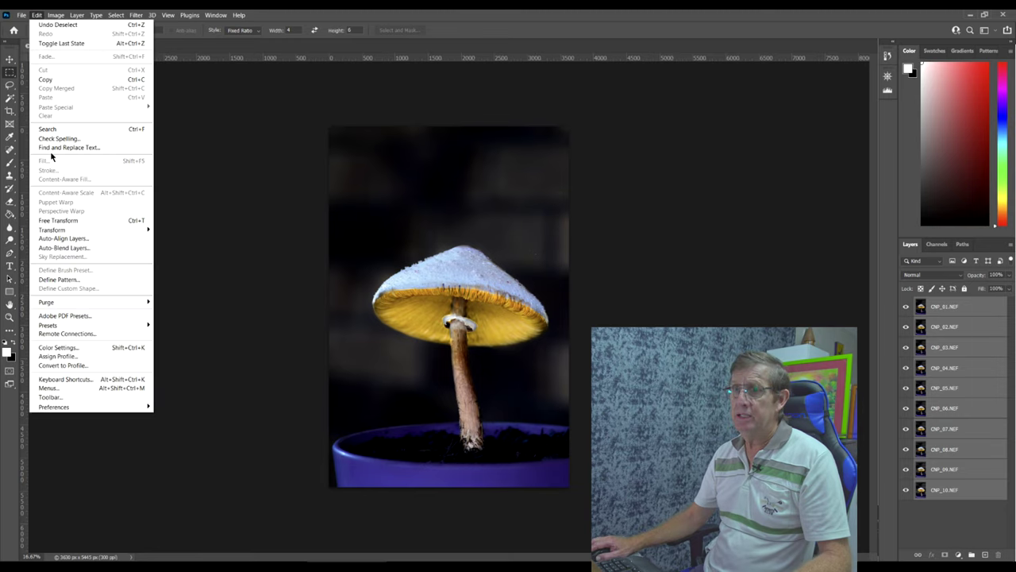
click(64, 247)
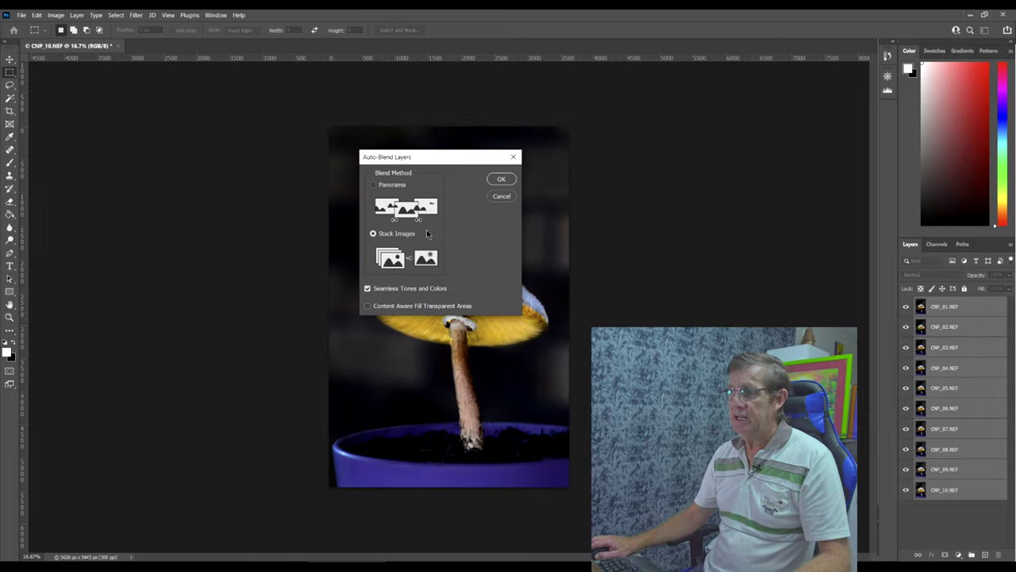
click(499, 179)
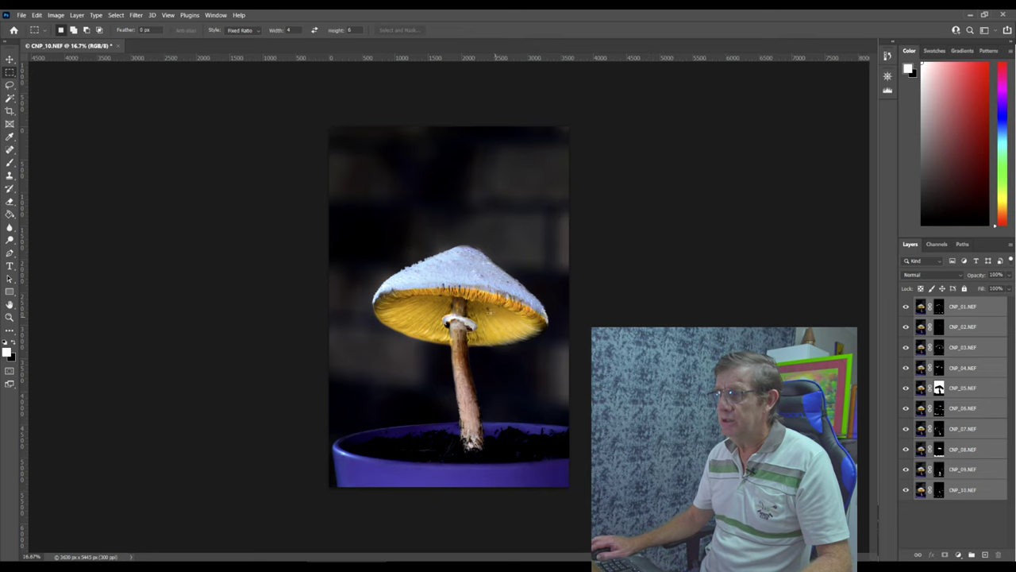
Step: Examine the focus-stacked result close up, checking the cap, gills, ring and stem edges for sharpness and blending flaws
key(v)
scroll(449, 296, up, 6)
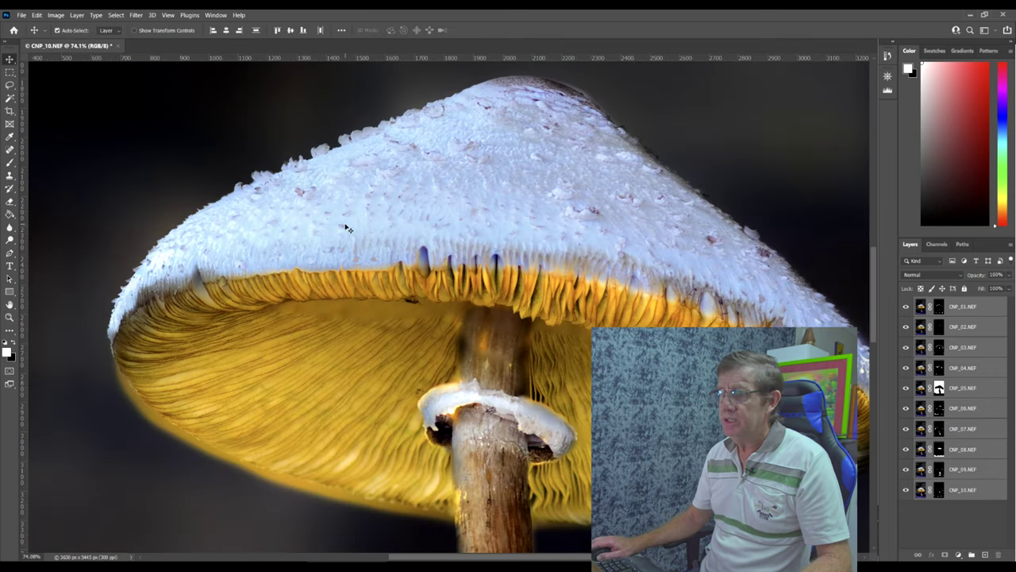
drag(340, 220, 406, 145)
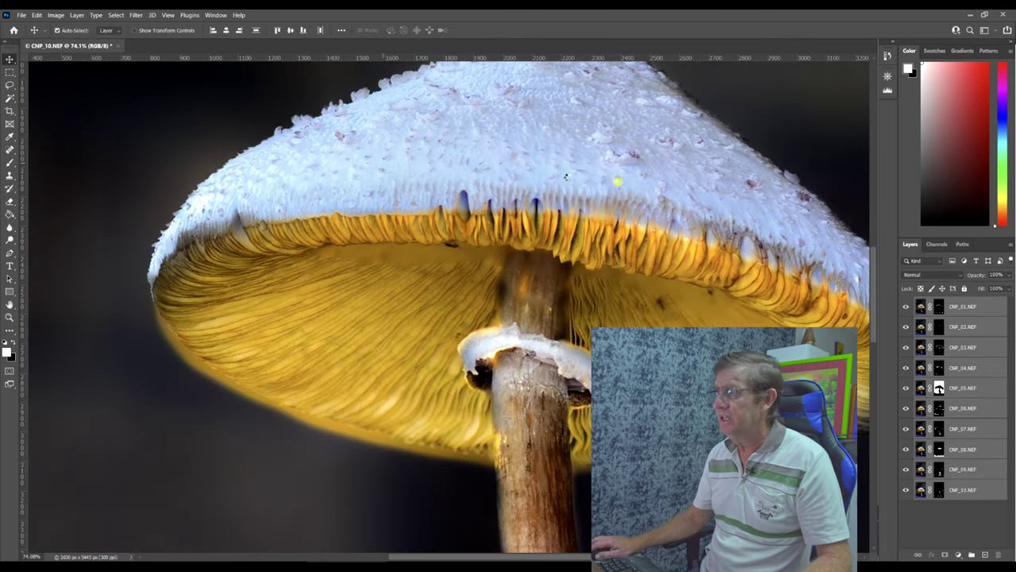
drag(618, 181, 372, 150)
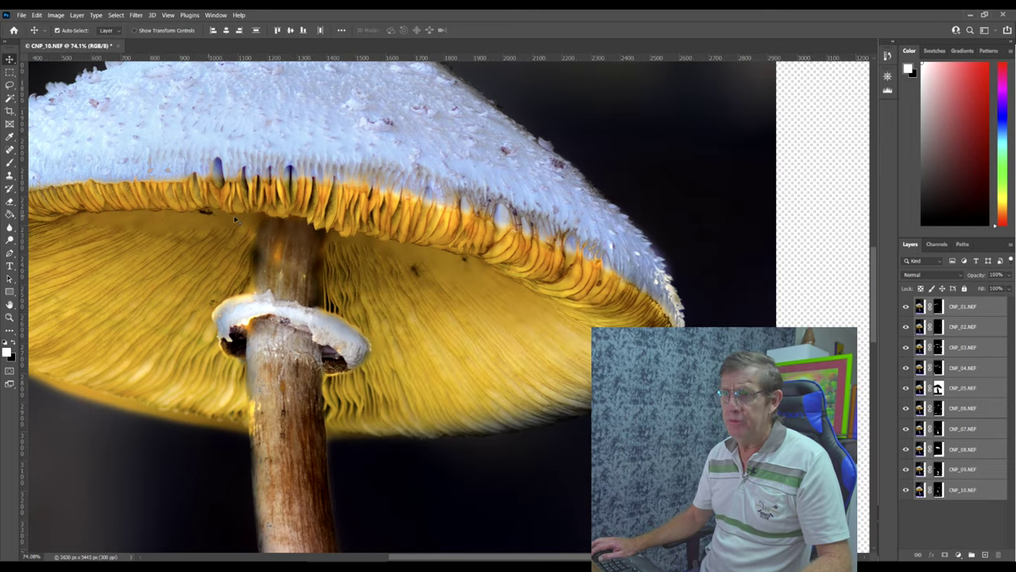
scroll(394, 258, down, 2)
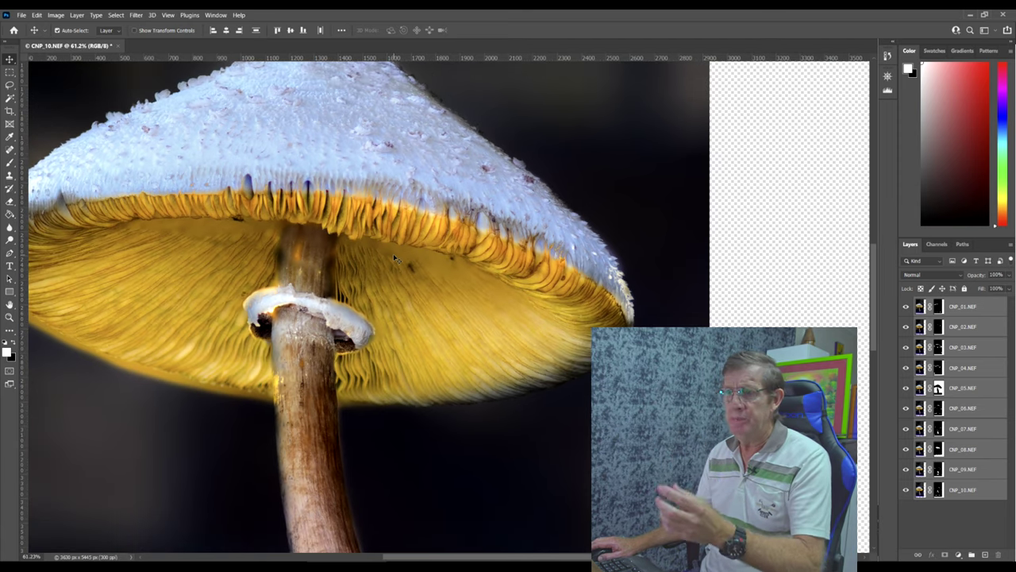
scroll(394, 258, down, 1)
scroll(395, 258, down, 7)
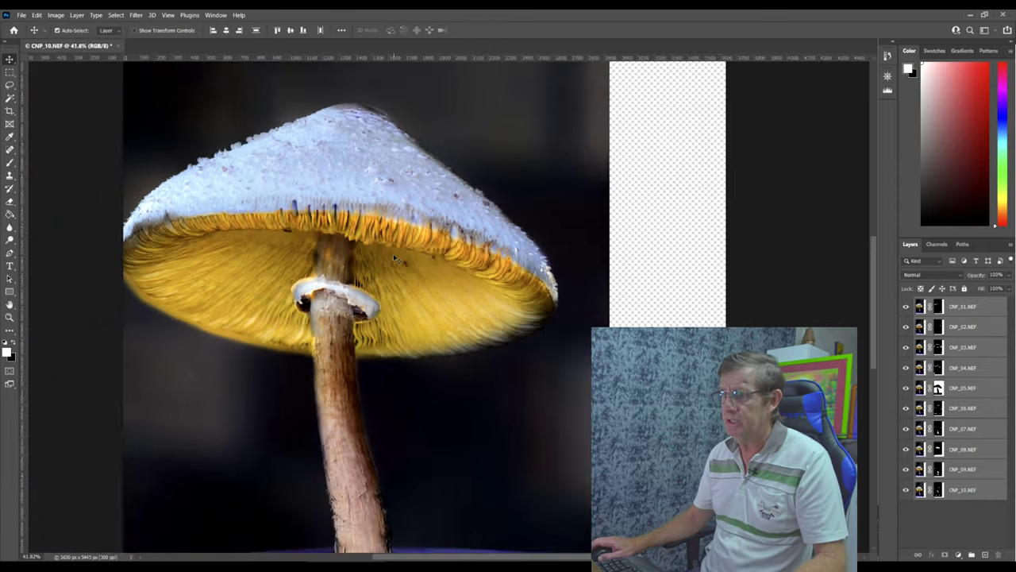
scroll(397, 286, up, 11)
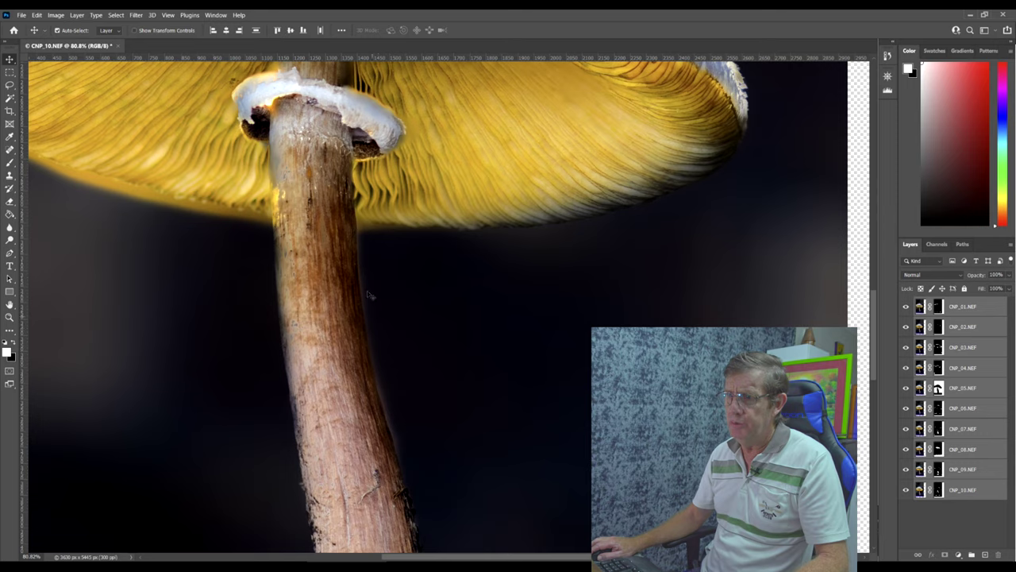
click(379, 400)
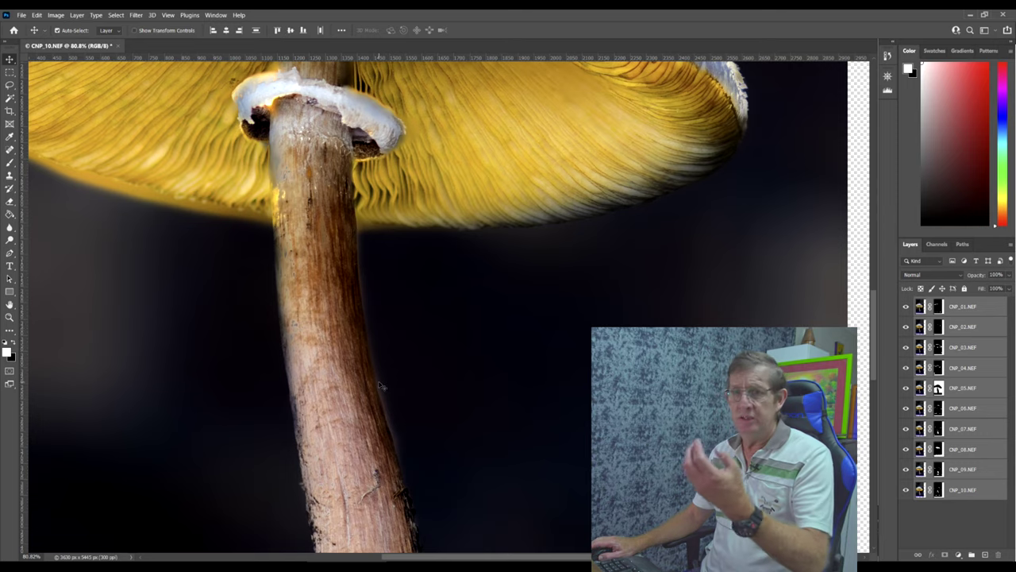
scroll(380, 383, down, 5)
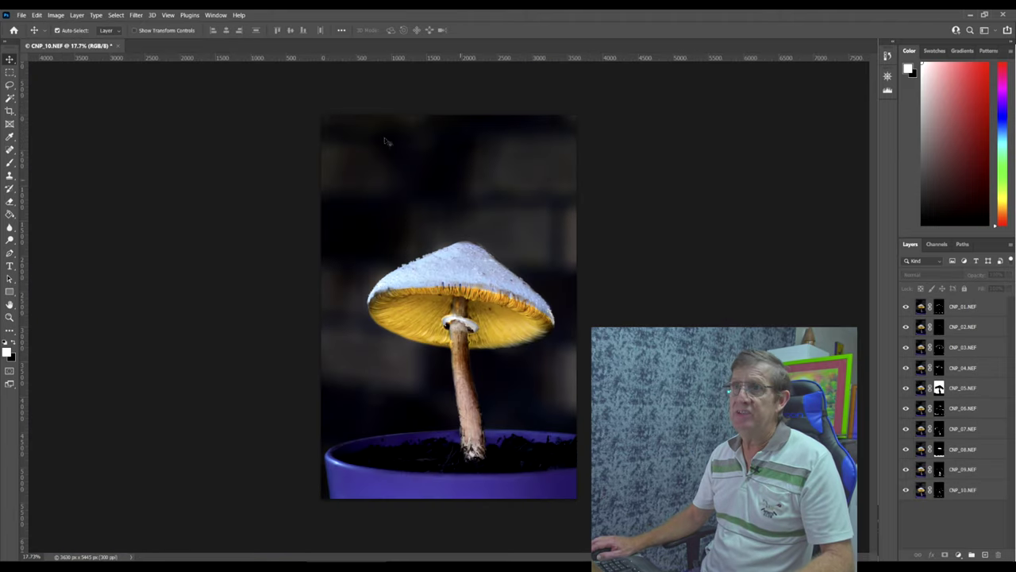
Step: Flatten the blended layers, save the document while closing it, and return to Lightroom Classic
click(77, 15)
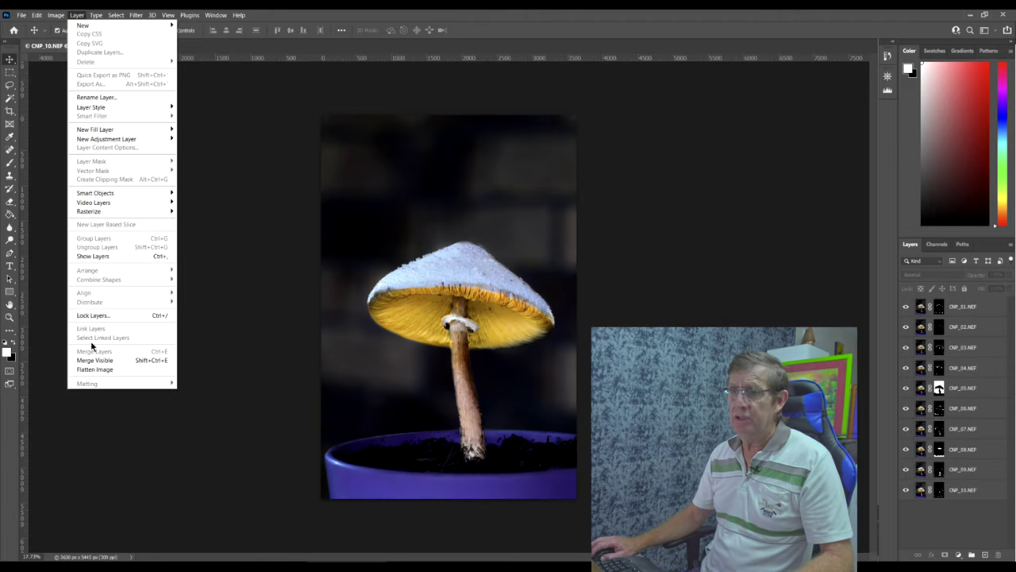
click(88, 367)
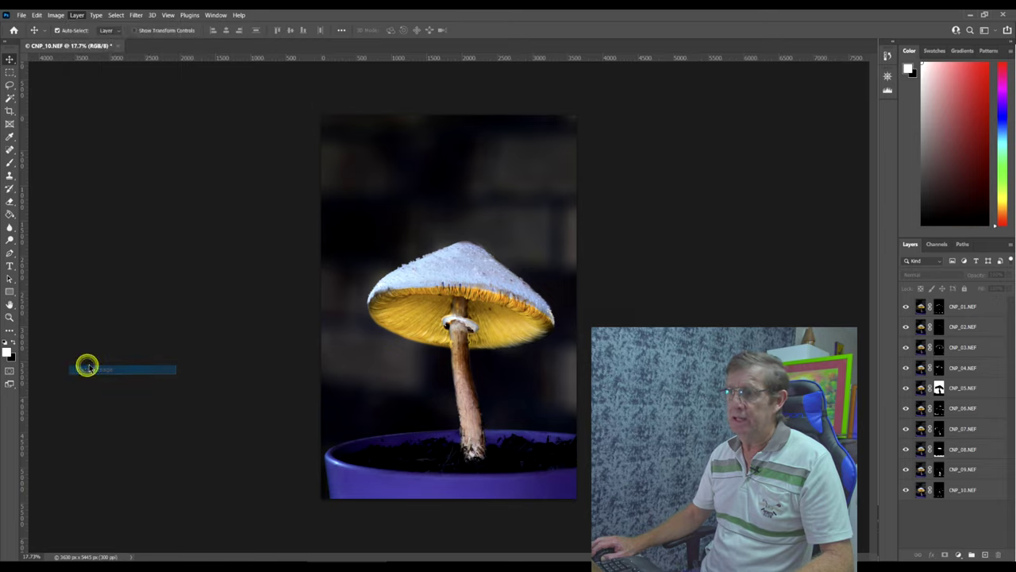
click(117, 46)
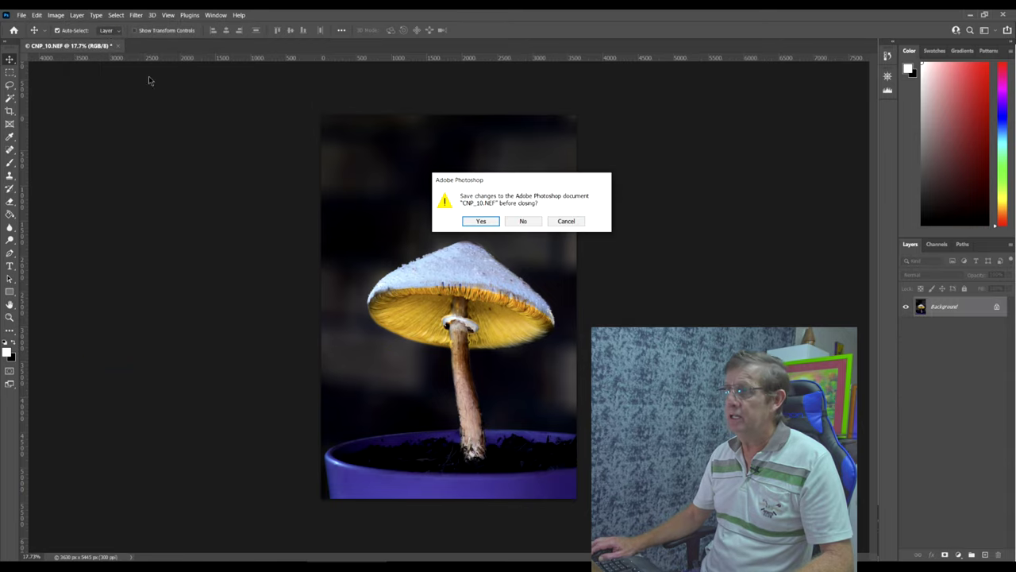
click(467, 222)
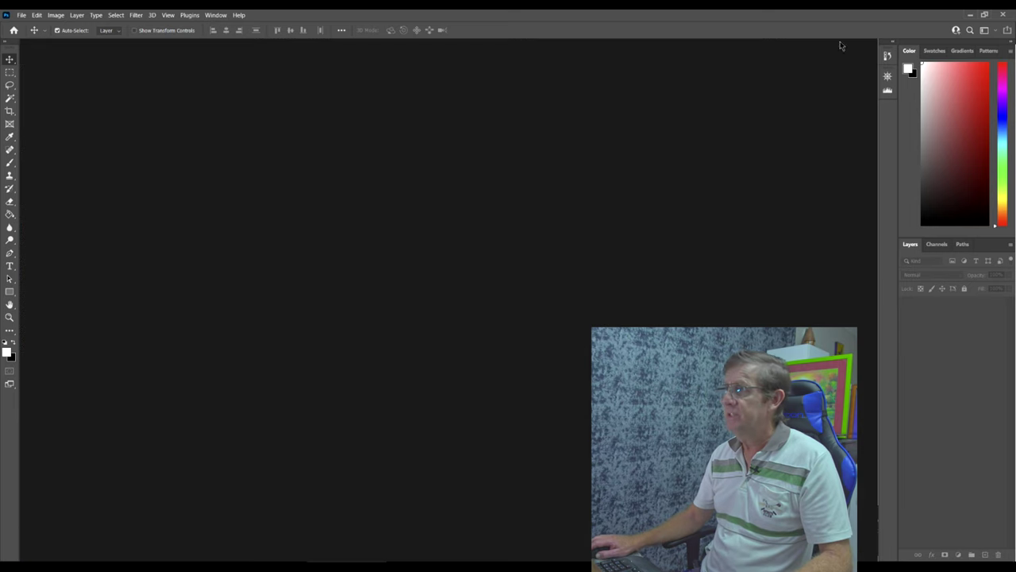
click(1003, 15)
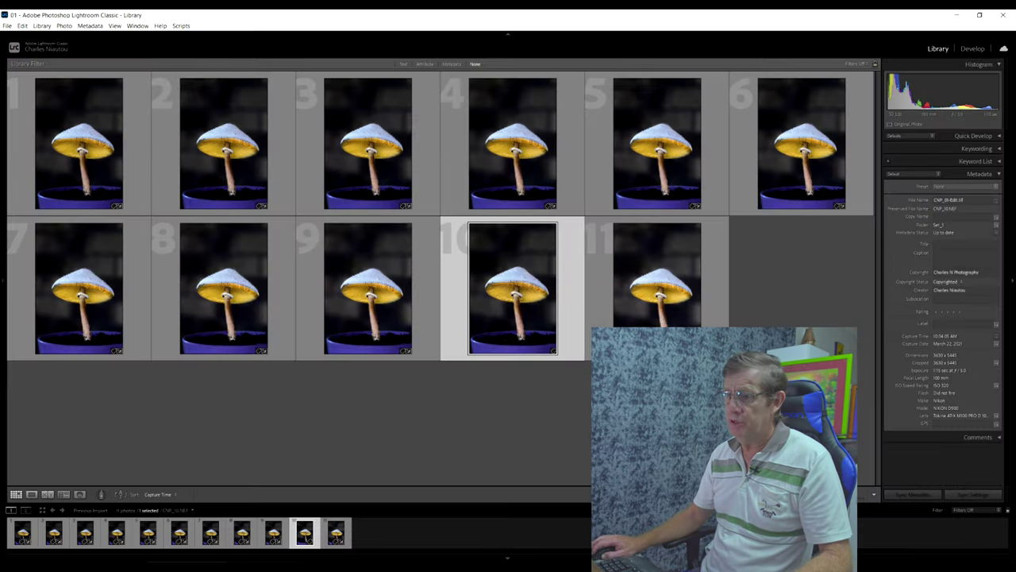
Step: Rename the new stacked image file to Stacked_01
click(535, 300)
click(947, 200)
text(Sta)
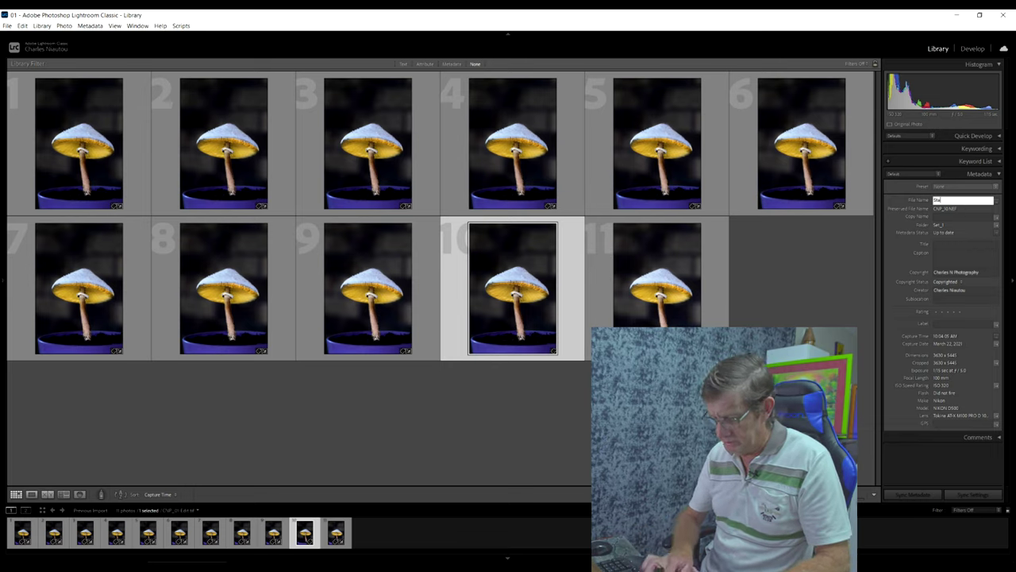
text(cked_01)
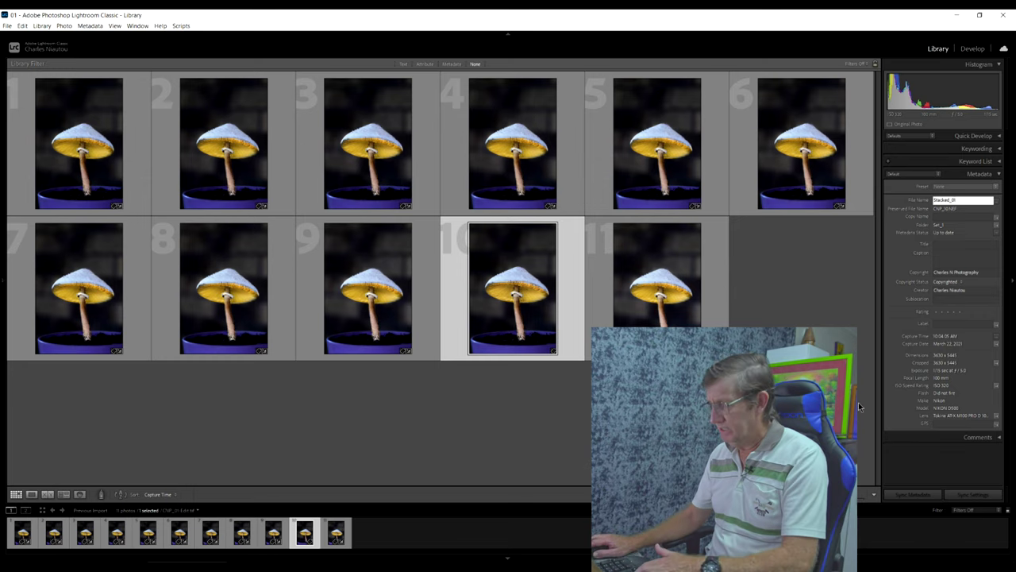
key(Return)
Step: Open the Stacked_01 image in the Develop module and view the whole photo
key(Right)
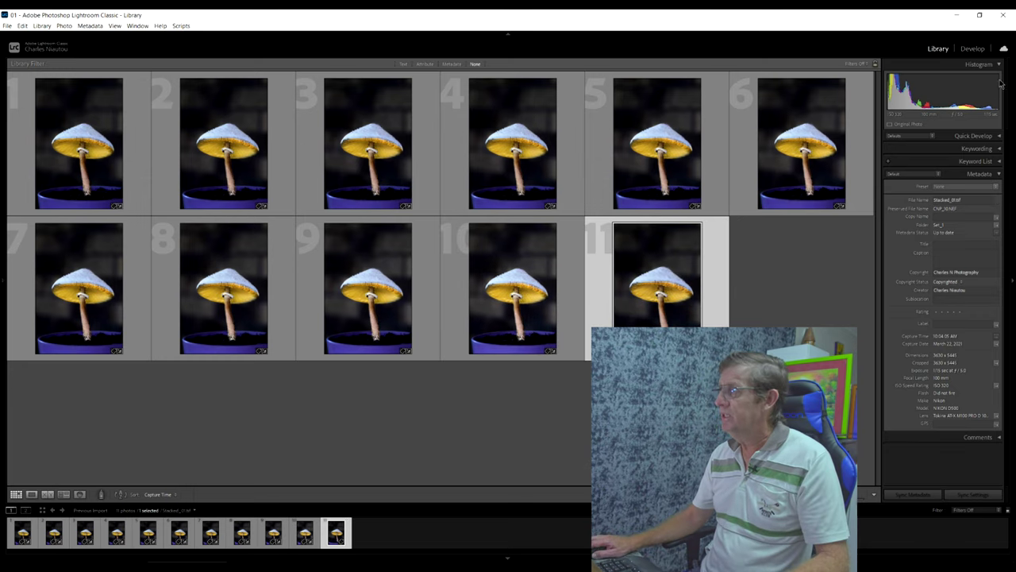
click(974, 50)
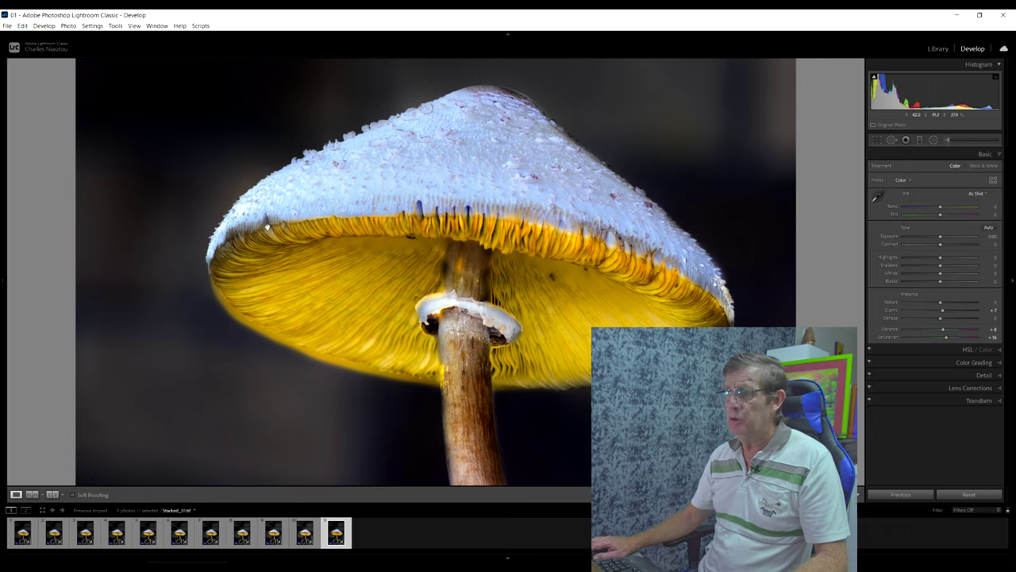
click(354, 240)
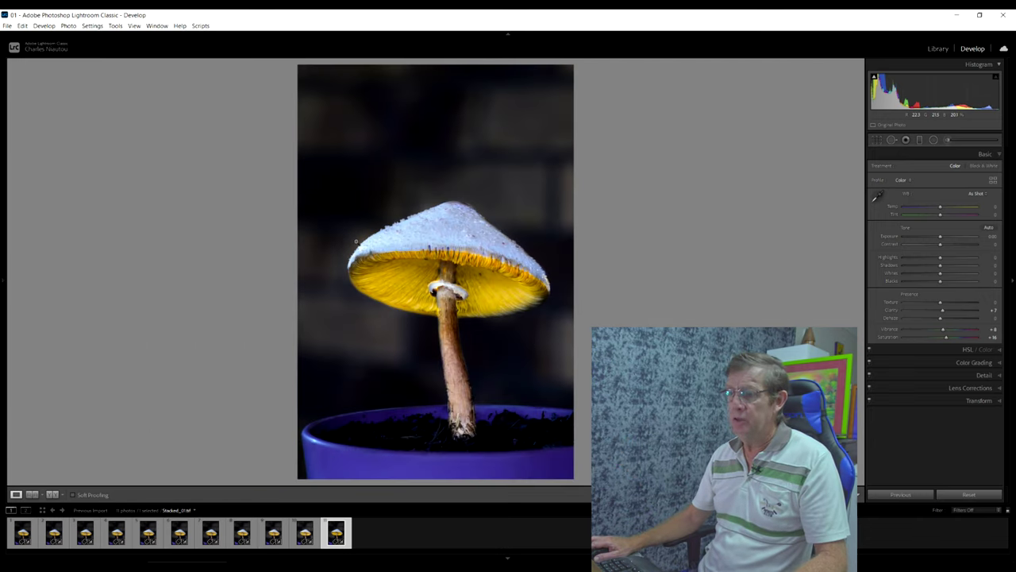